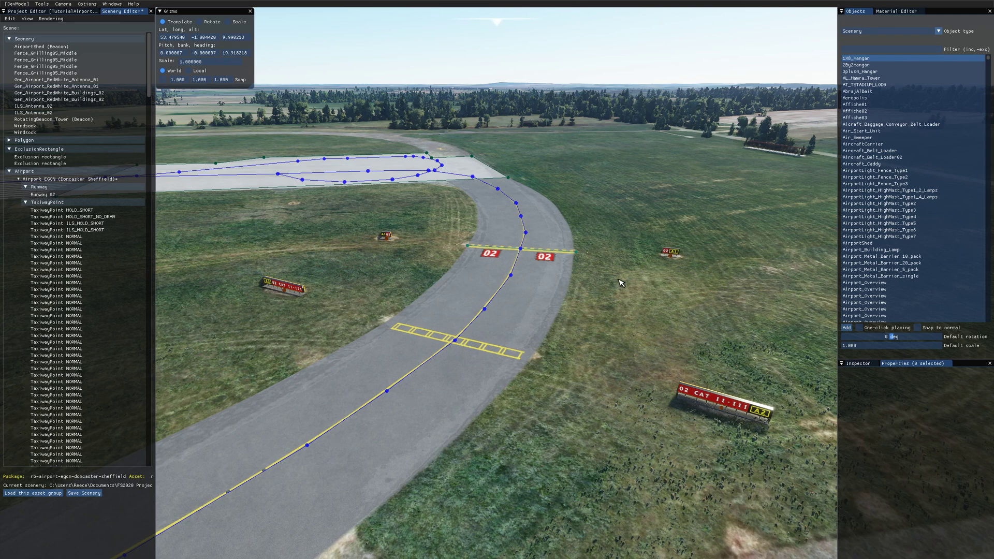
# Examine the Doncaster Sheffield airport's deletion options, especially the deleteAllTaxiwaySigns setting.
pyautogui.moveTo(617, 279); pyautogui.dragTo(596, 298, button='middle')
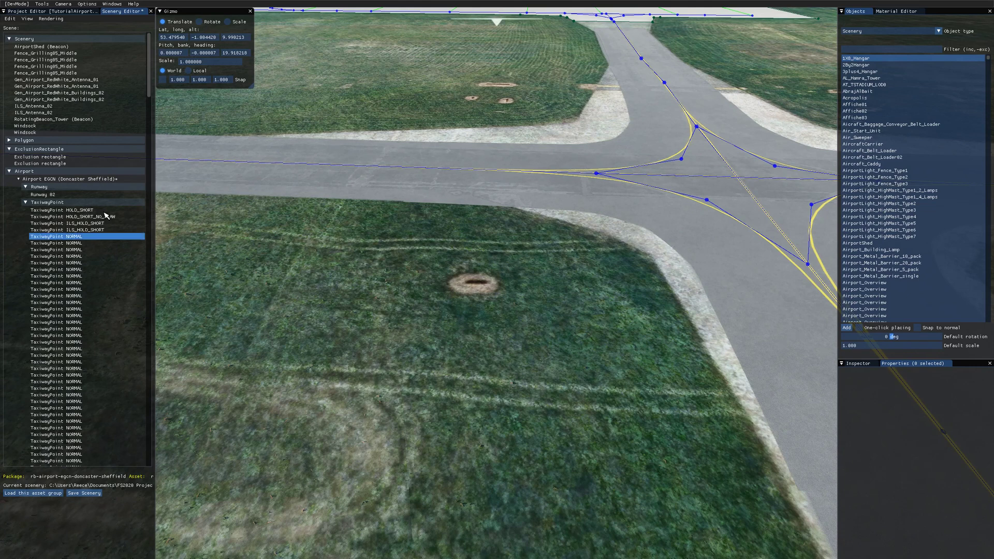
pyautogui.click(81, 180)
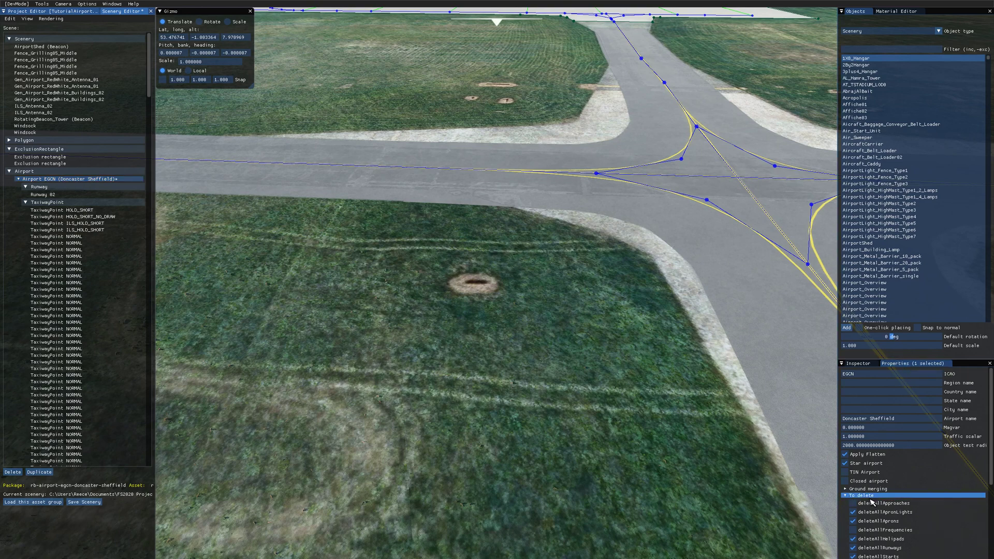
pyautogui.moveTo(991, 468); pyautogui.dragTo(987, 545)
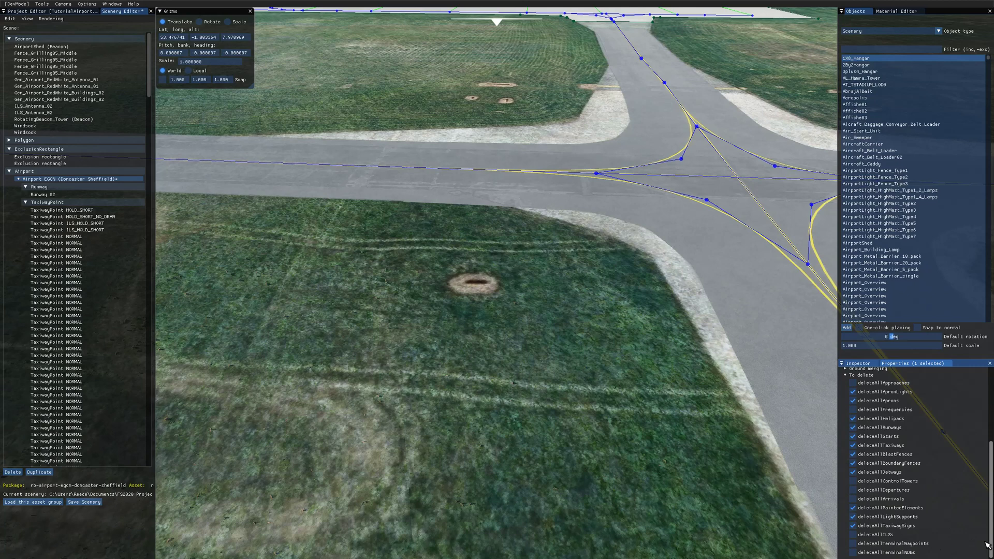
pyautogui.click(875, 527)
pyautogui.click(867, 528)
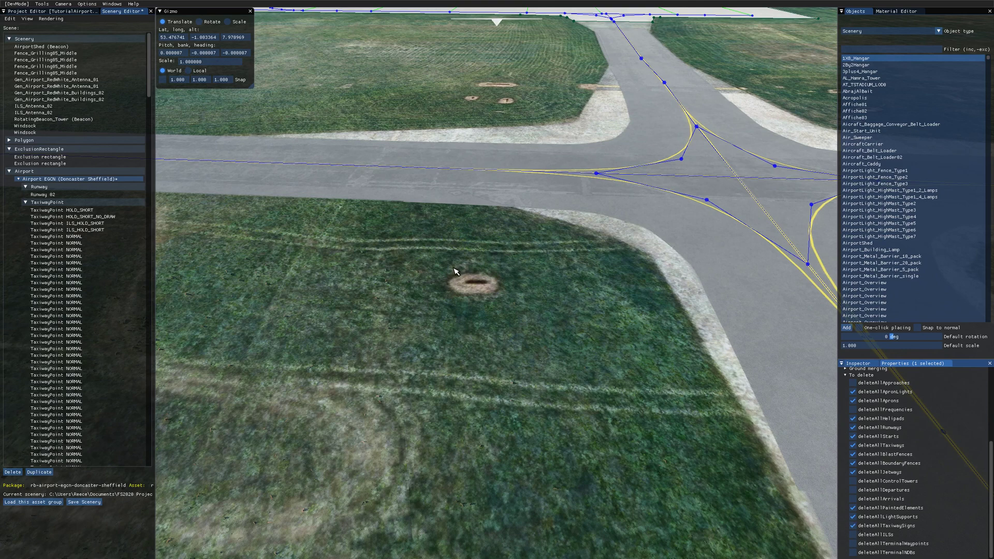
# Display the taxi names on the taxiway paths in the scene and clear the airport selection.
pyautogui.click(54, 19)
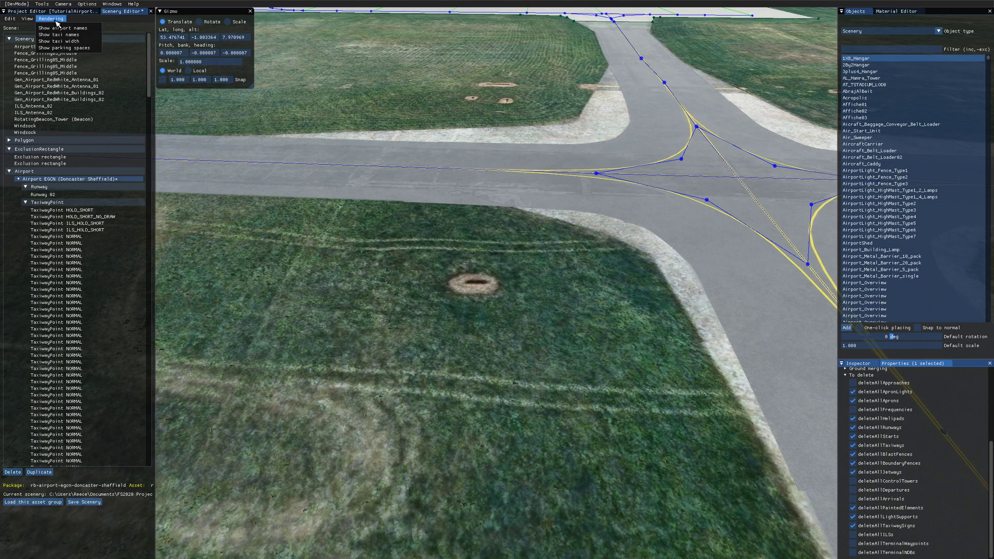
pyautogui.click(60, 35)
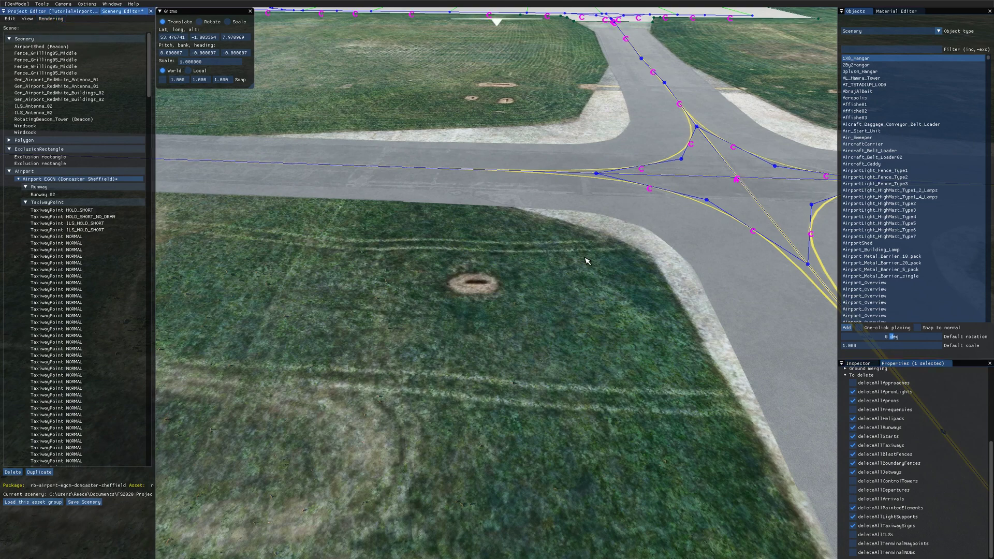
pyautogui.click(578, 308)
pyautogui.moveTo(579, 281); pyautogui.dragTo(632, 293, button='middle')
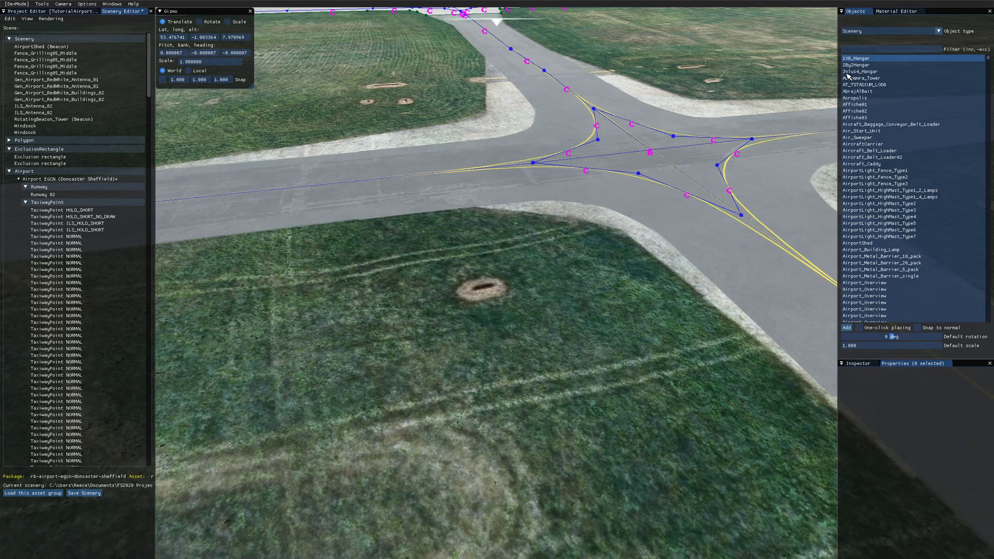
# Add a TaxiwaySign object and place it on the bare patch in the grass near the taxiway junction.
pyautogui.click(866, 32)
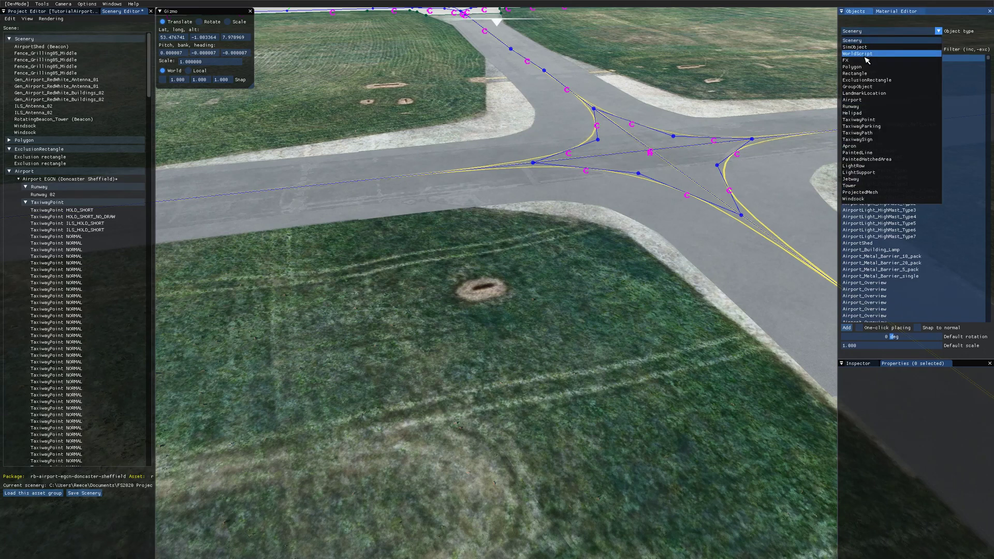
pyautogui.click(870, 147)
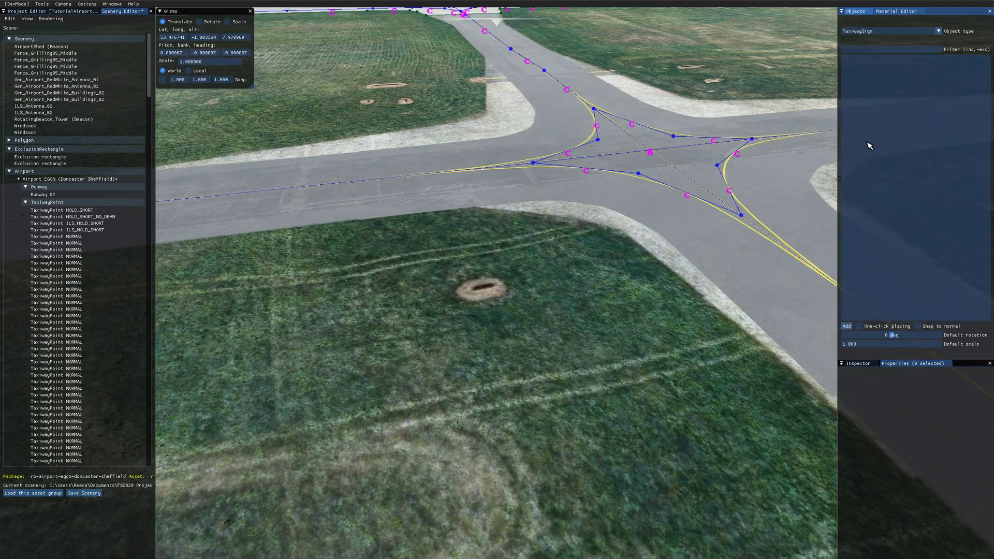
pyautogui.click(847, 326)
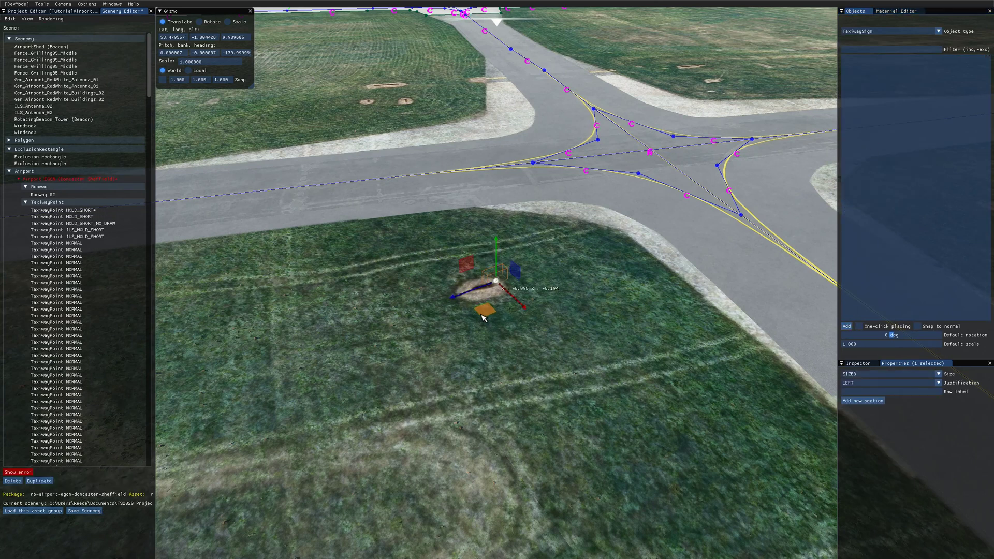
pyautogui.moveTo(481, 316)
pyautogui.mouseDown()
pyautogui.moveTo(463, 320)
pyautogui.moveTo(472, 322)
pyautogui.mouseUp()
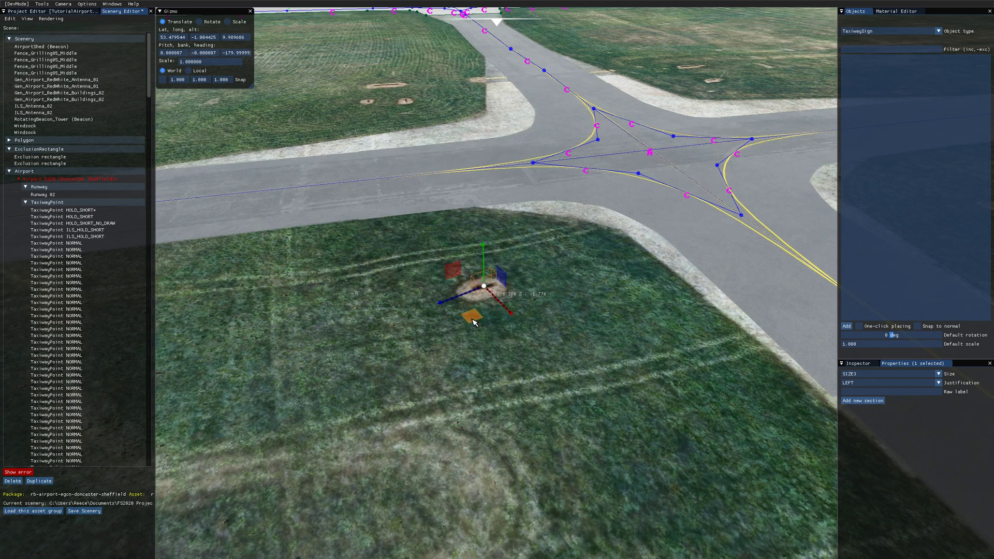
pyautogui.moveTo(587, 373); pyautogui.dragTo(561, 379, button='middle')
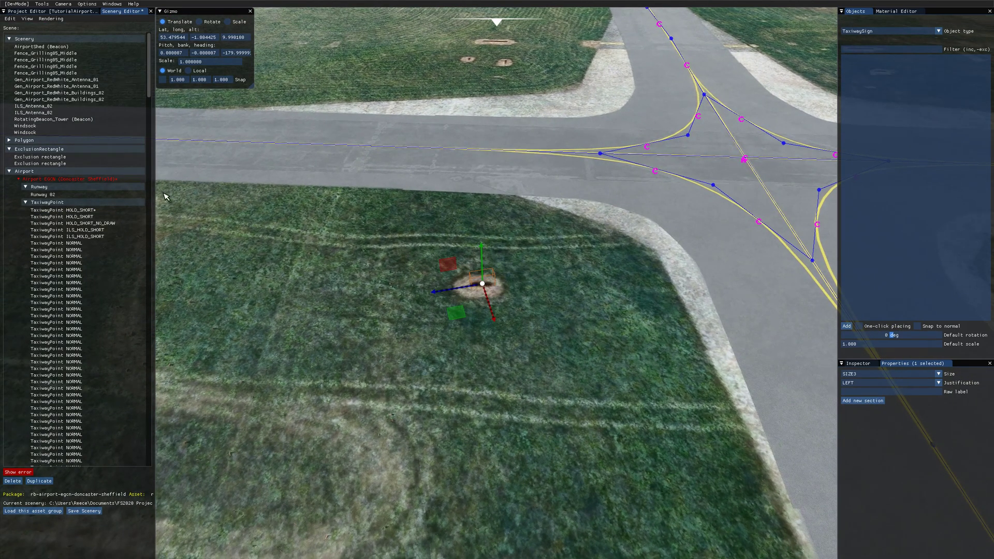
# Locate the new sign in the scene list and give it a section with the content A.
pyautogui.moveTo(97, 179)
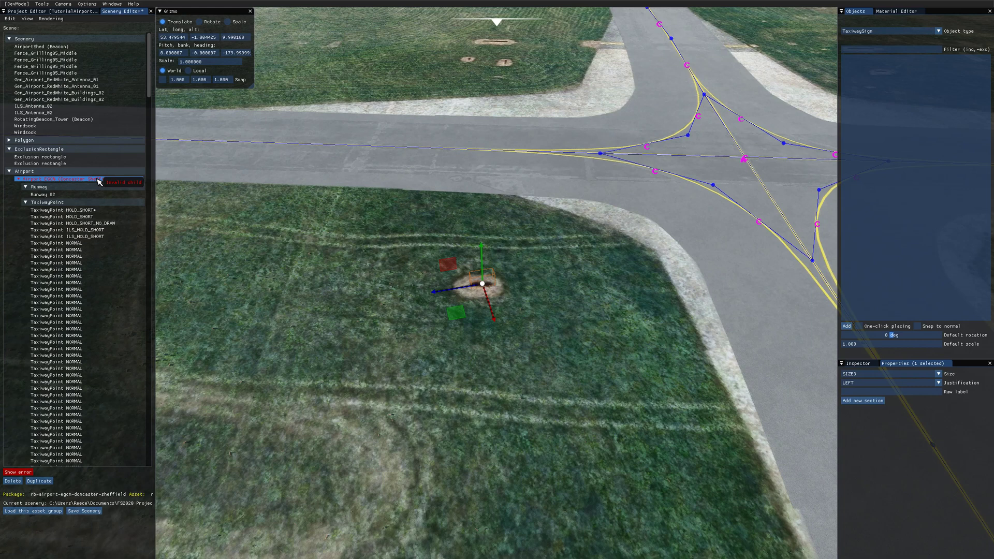
pyautogui.scroll(-2, 151, 109)
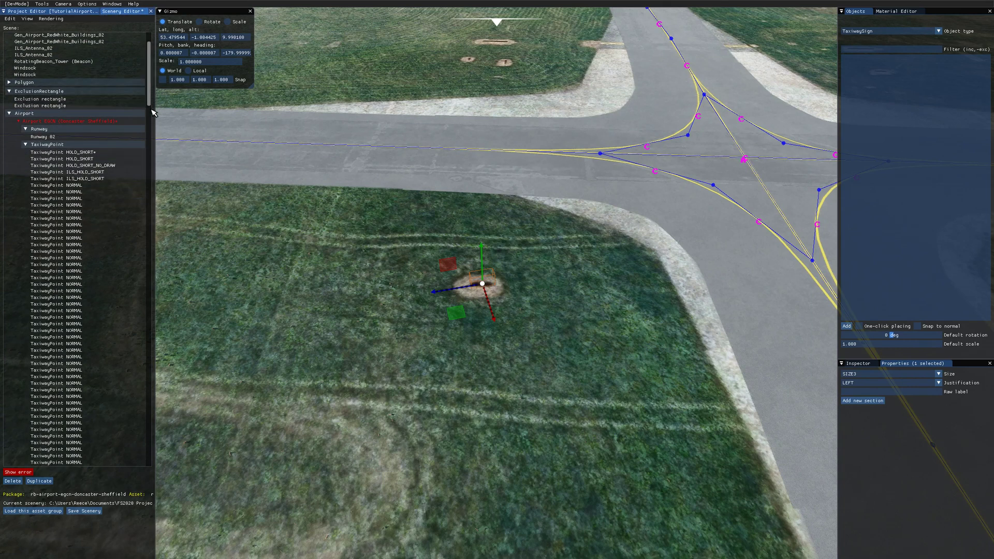
pyautogui.moveTo(152, 110); pyautogui.dragTo(153, 466)
pyautogui.moveTo(61, 350)
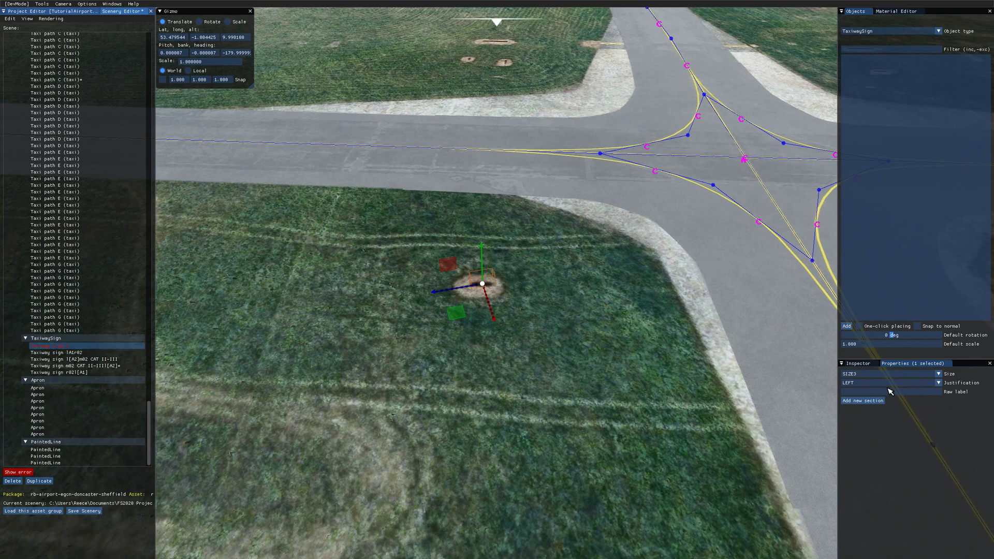
pyautogui.click(853, 402)
pyautogui.click(852, 411)
pyautogui.write('A')
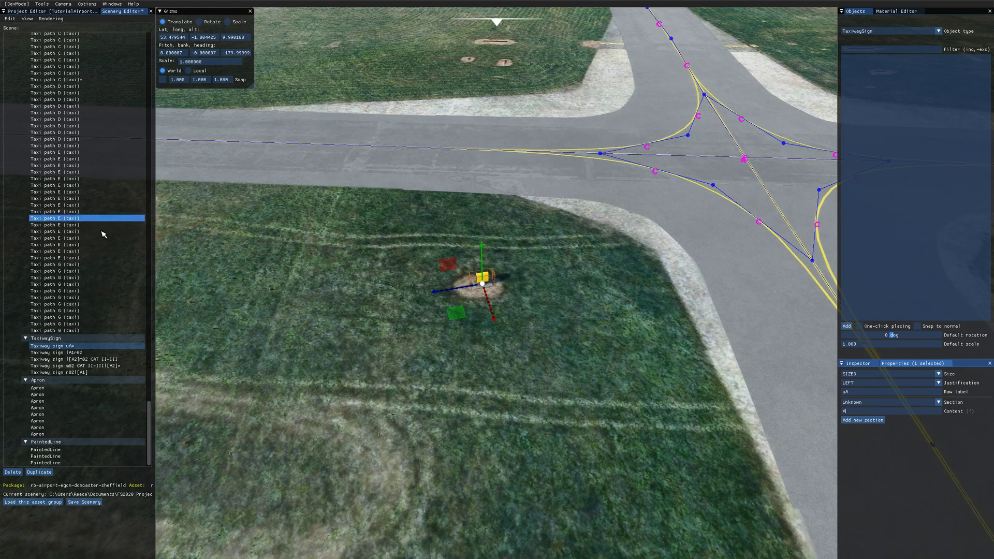
# Rotate the new taxiway sign to a heading of about 15.5 degrees so its lettered face is towards the view.
pyautogui.click(570, 368)
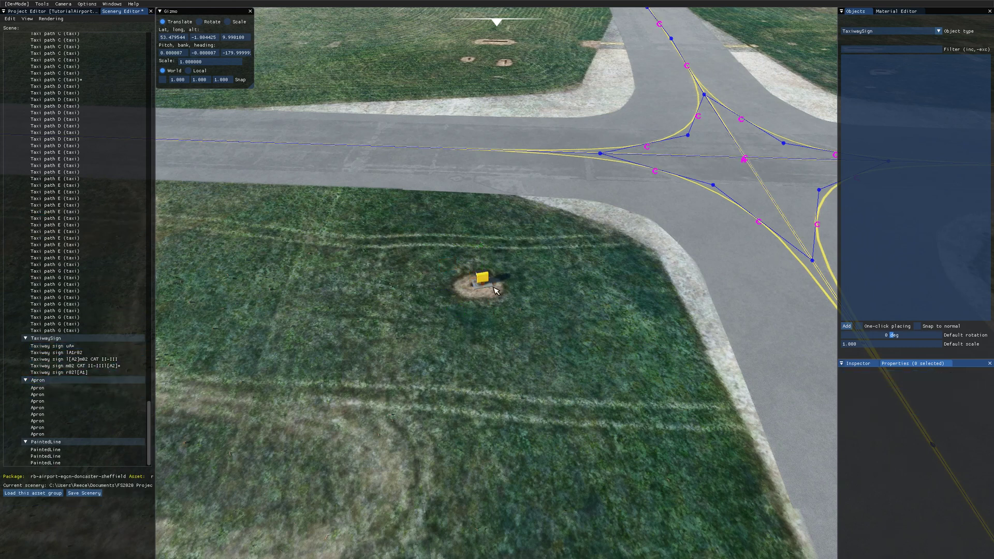
pyautogui.click(489, 285)
pyautogui.press('e')
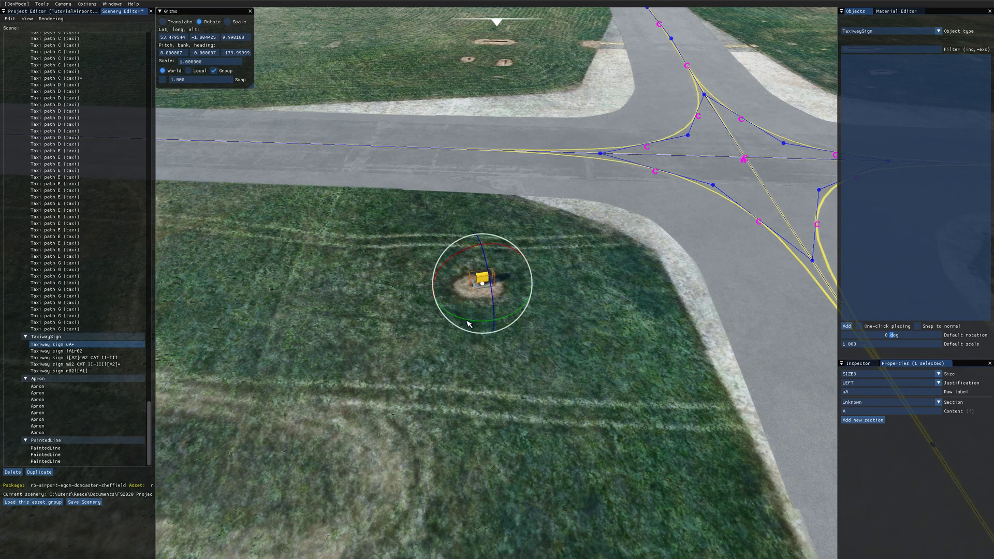
pyautogui.moveTo(467, 323); pyautogui.dragTo(537, 250)
pyautogui.click(570, 347)
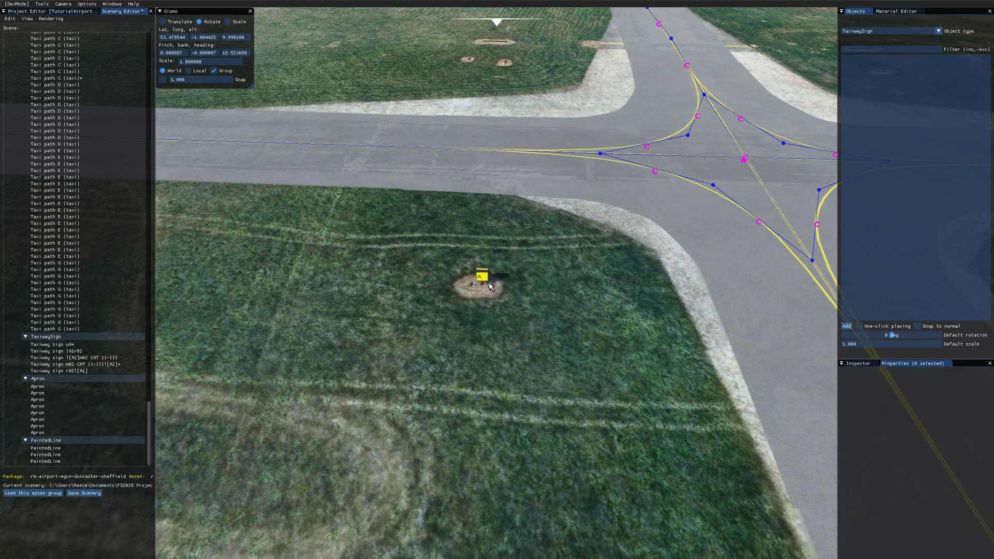
# Shift the taxiway sign slightly to align it with the bare patch, and keep it selected.
pyautogui.click(489, 285)
pyautogui.press('w')
pyautogui.moveTo(452, 314); pyautogui.dragTo(459, 321)
pyautogui.click(579, 355)
pyautogui.click(481, 280)
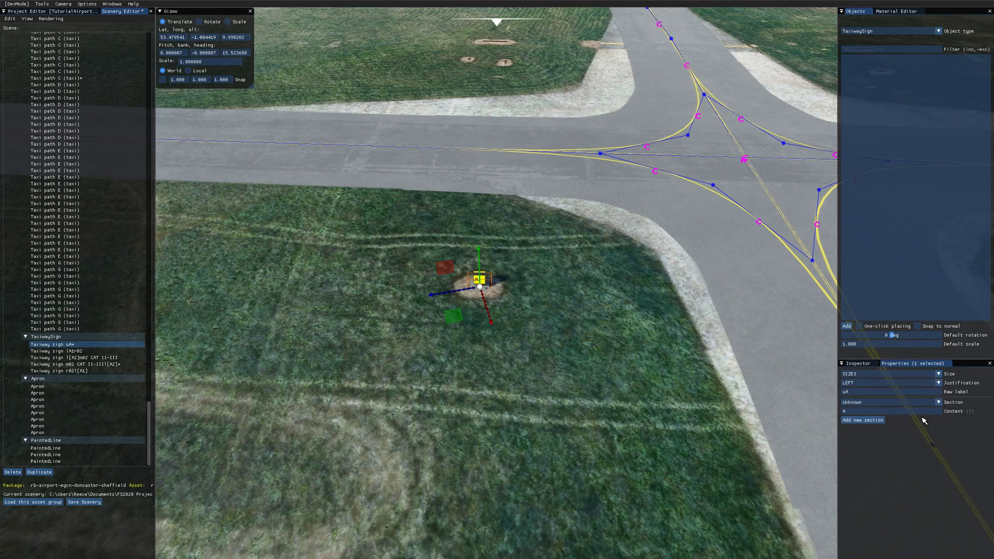
pyautogui.click(868, 420)
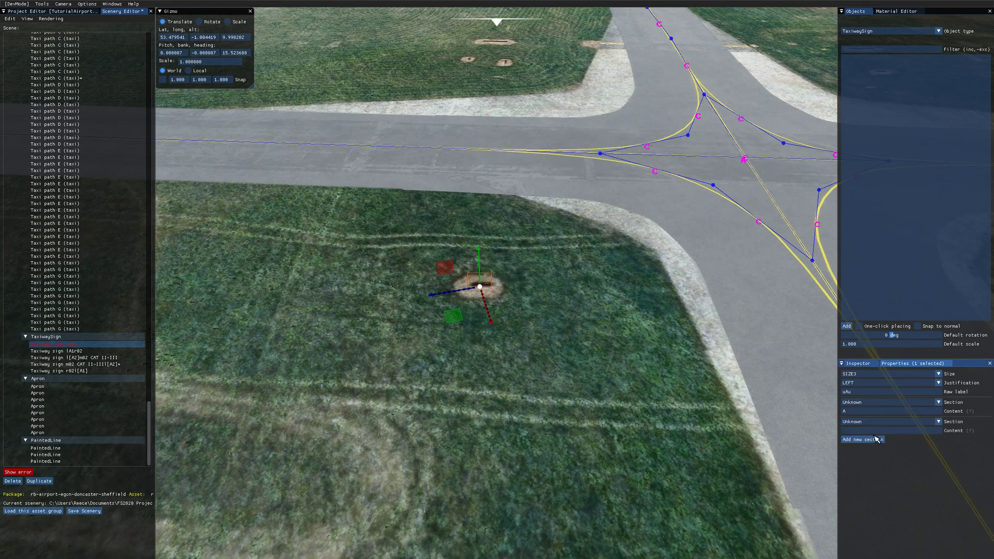
pyautogui.click(874, 424)
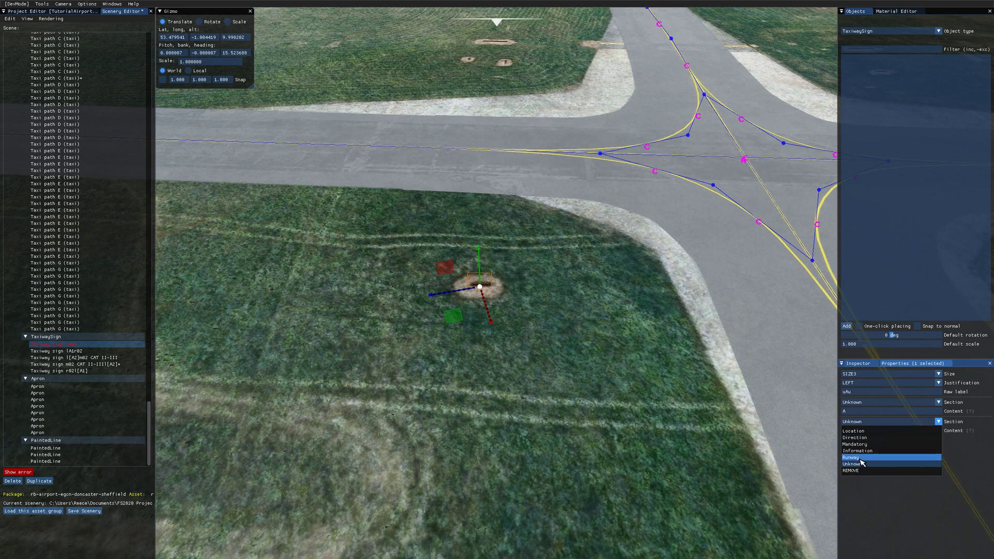
pyautogui.click(880, 501)
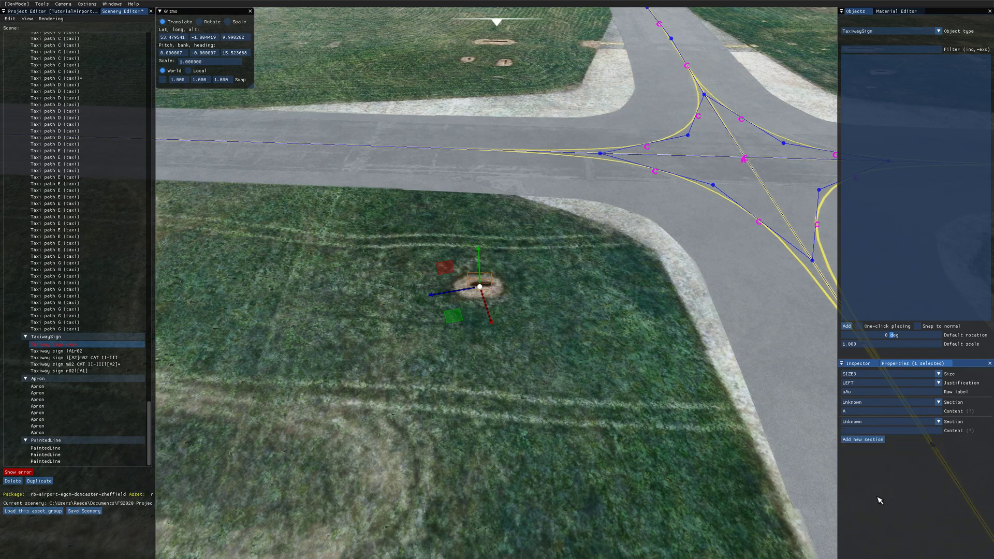
pyautogui.click(859, 425)
pyautogui.click(898, 472)
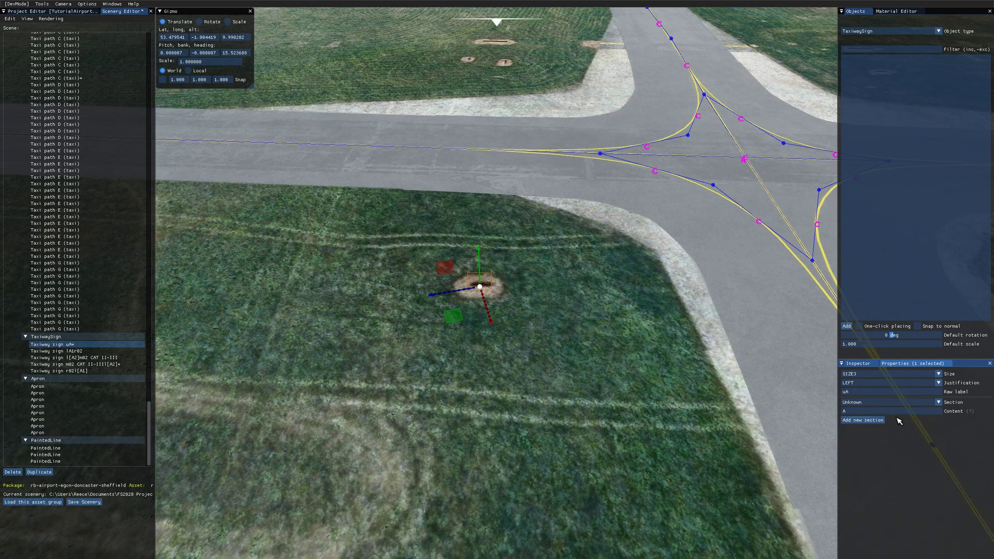
# Add a second section to the sign and change the first to a Location section with content C.
pyautogui.click(864, 419)
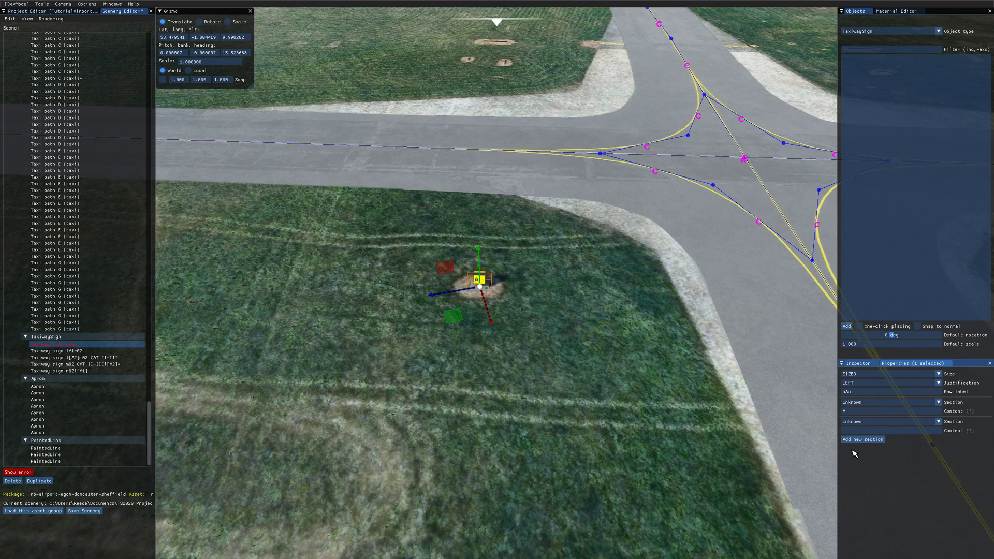
pyautogui.click(856, 402)
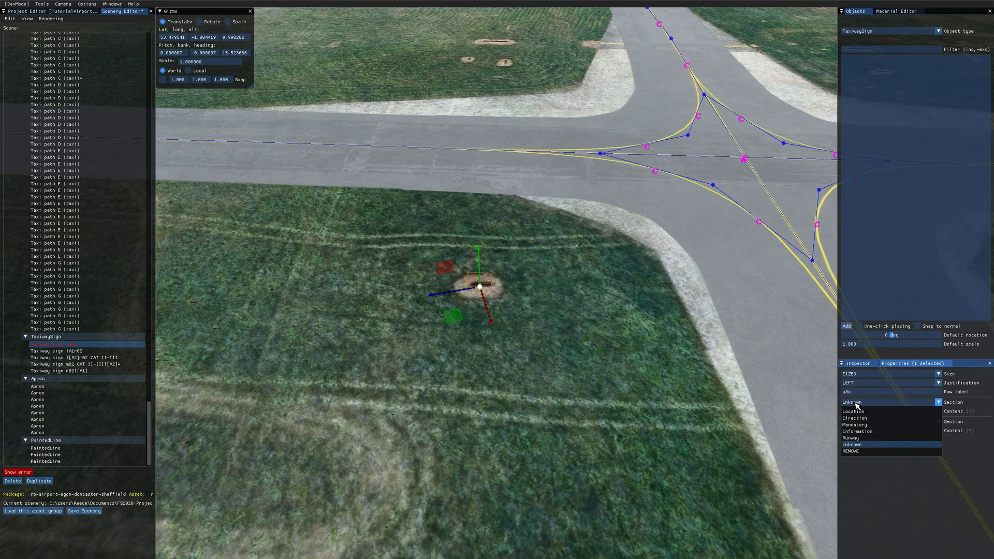
pyautogui.click(858, 412)
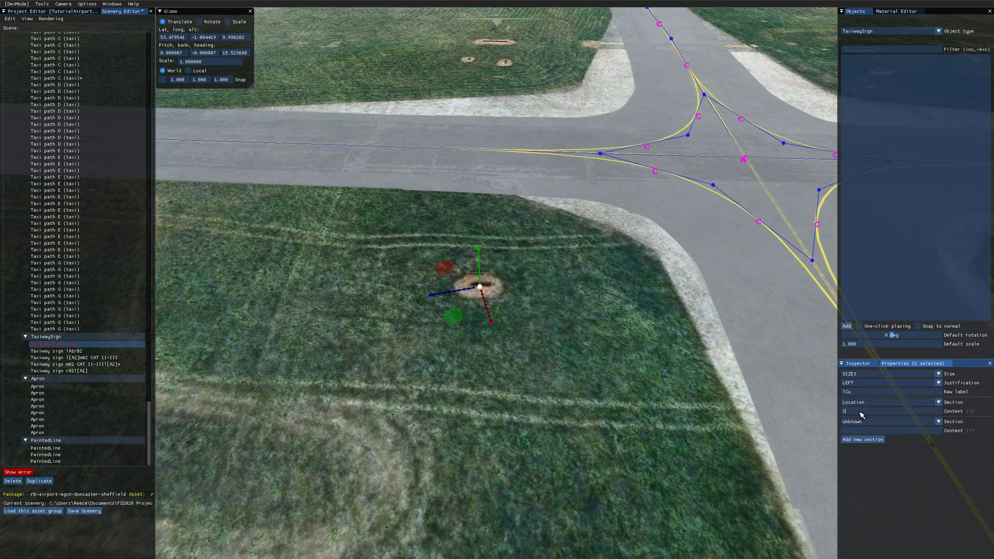
# Set the sign's second section to Direction with content A, and deselect the sign.
pyautogui.click(864, 421)
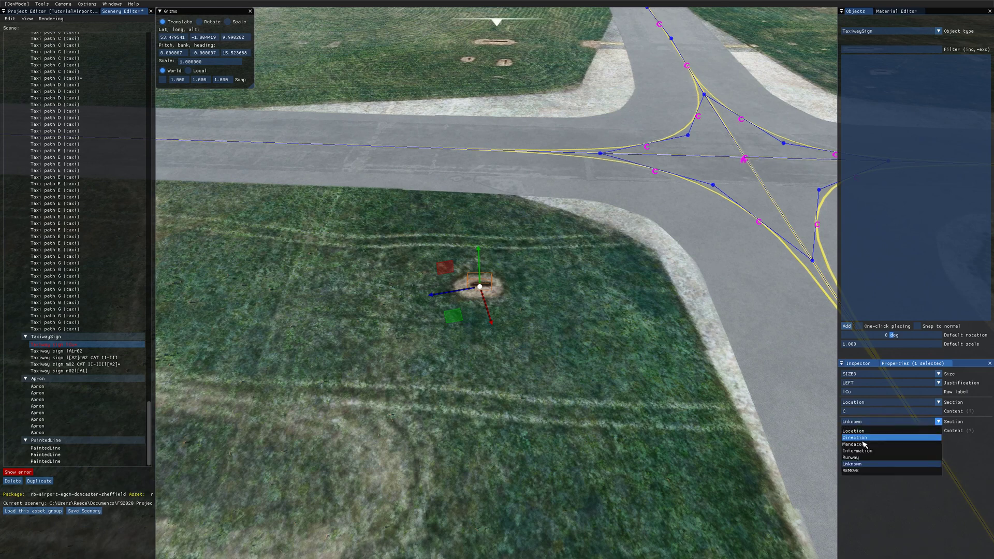
pyautogui.click(865, 445)
pyautogui.click(849, 432)
pyautogui.write('A')
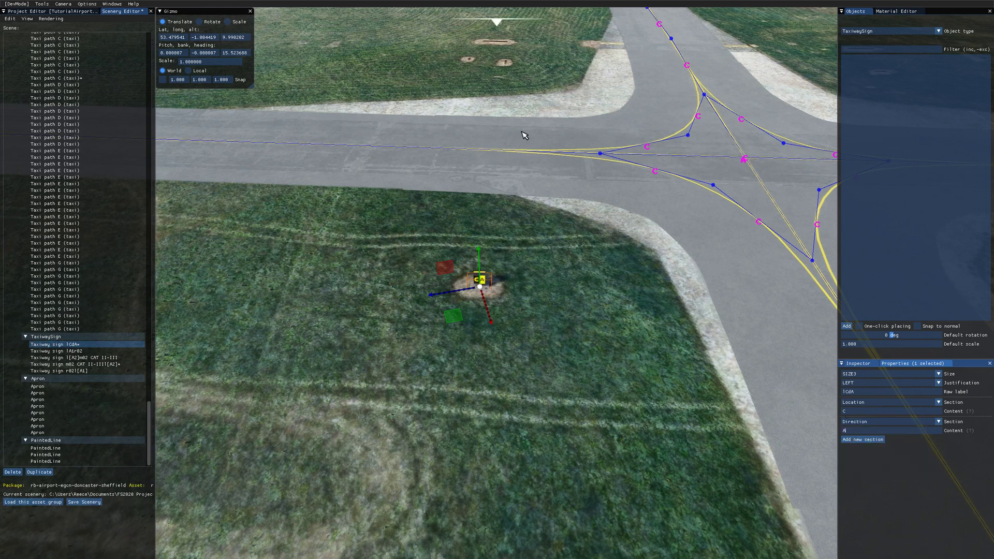
pyautogui.click(548, 374)
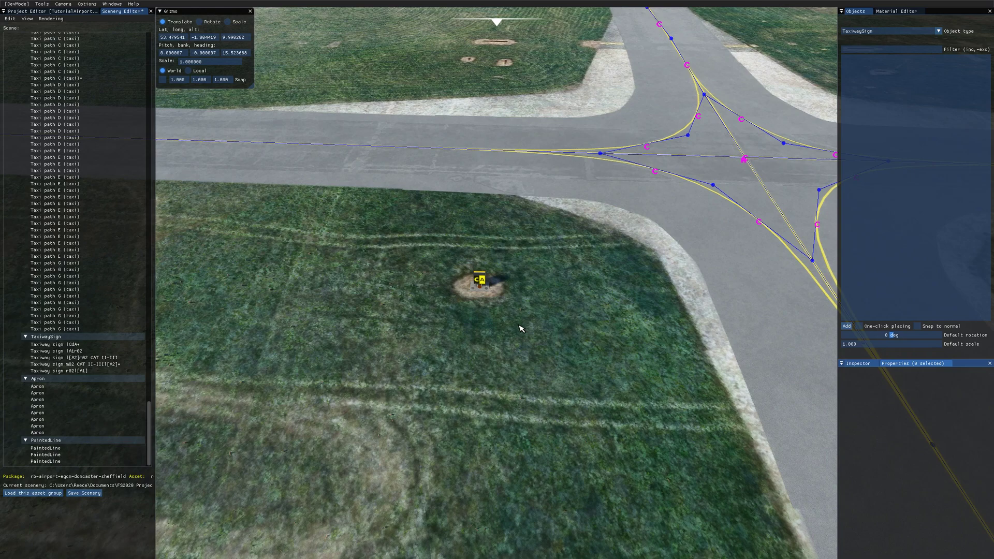
# Inspect the finished sign up close and bring up the special-character reference for its section content.
pyautogui.scroll(5, 467, 288)
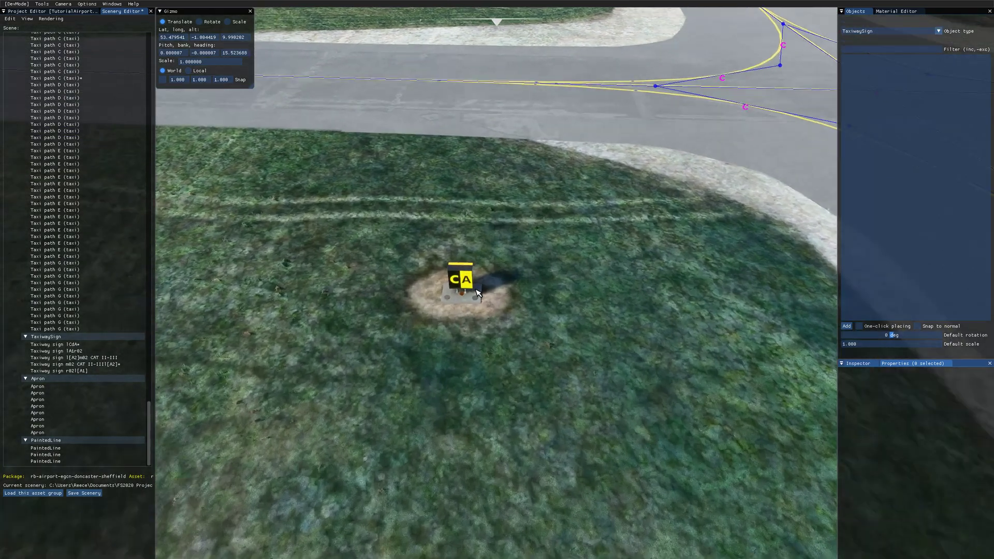
pyautogui.scroll(5, 463, 277)
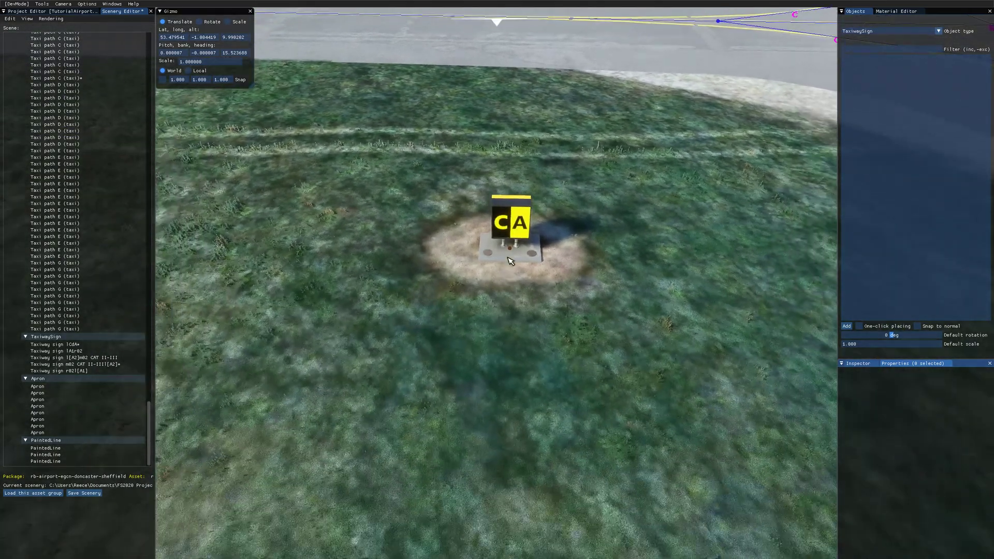
pyautogui.scroll(-4, 528, 262)
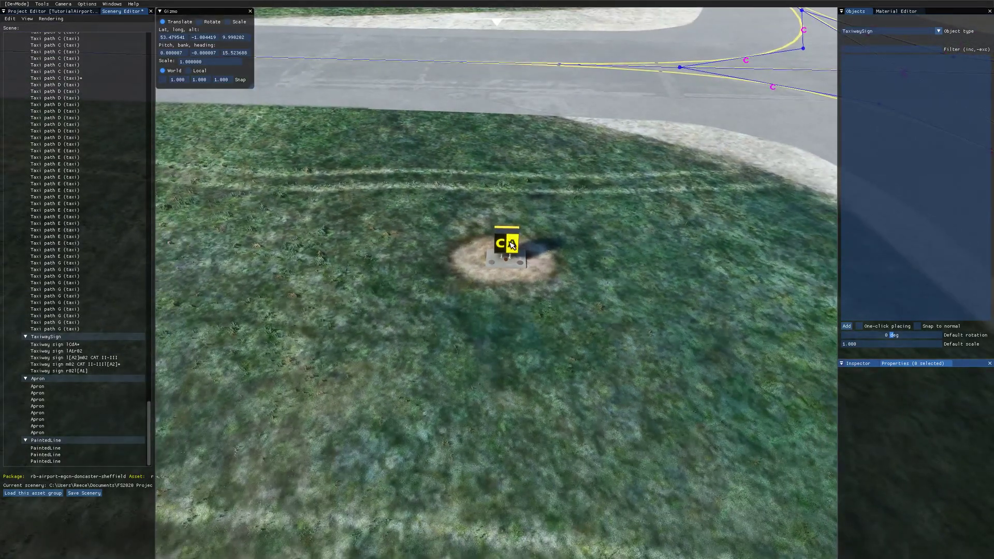
pyautogui.click(509, 265)
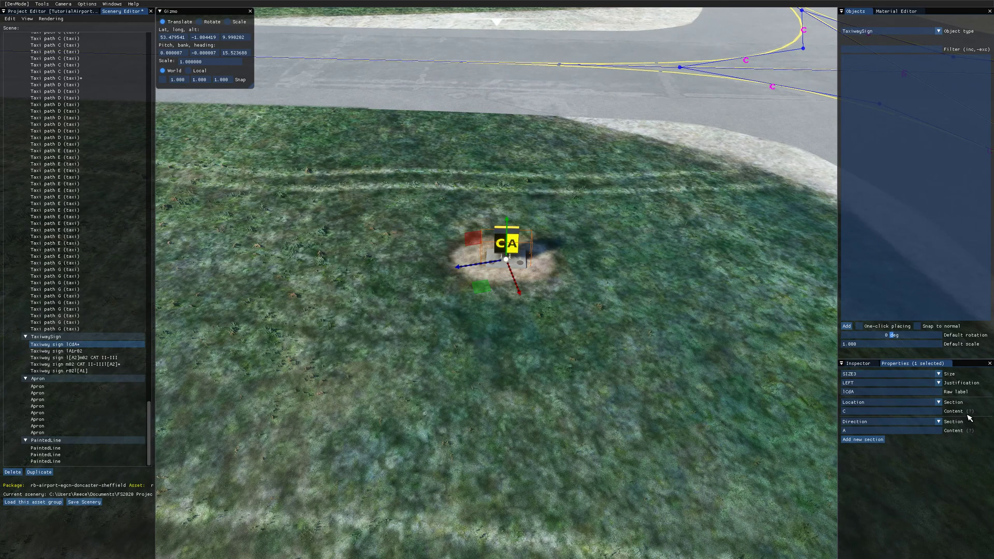
pyautogui.moveTo(972, 414)
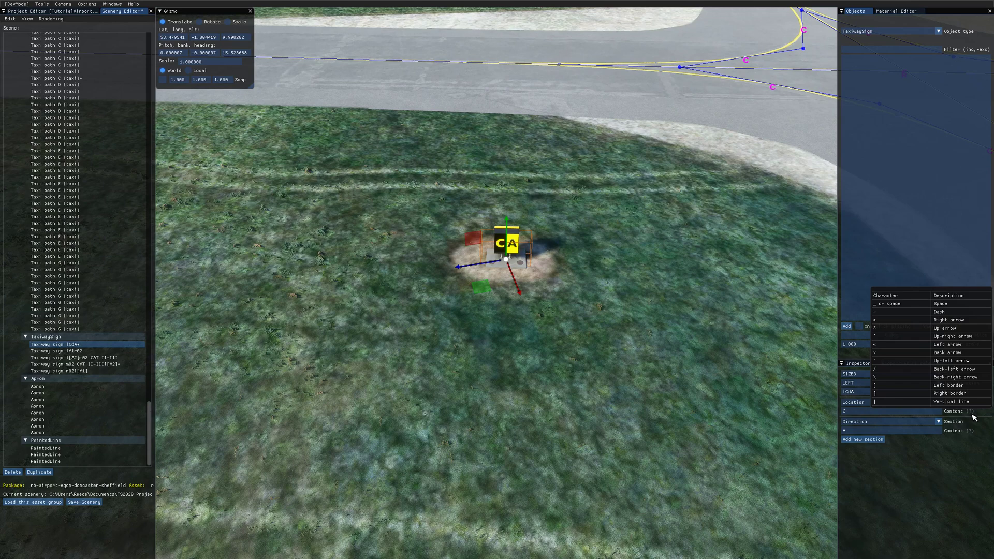
# Set the sign's Location section content to [C] and its Direction section content to <A>.
pyautogui.click(863, 412)
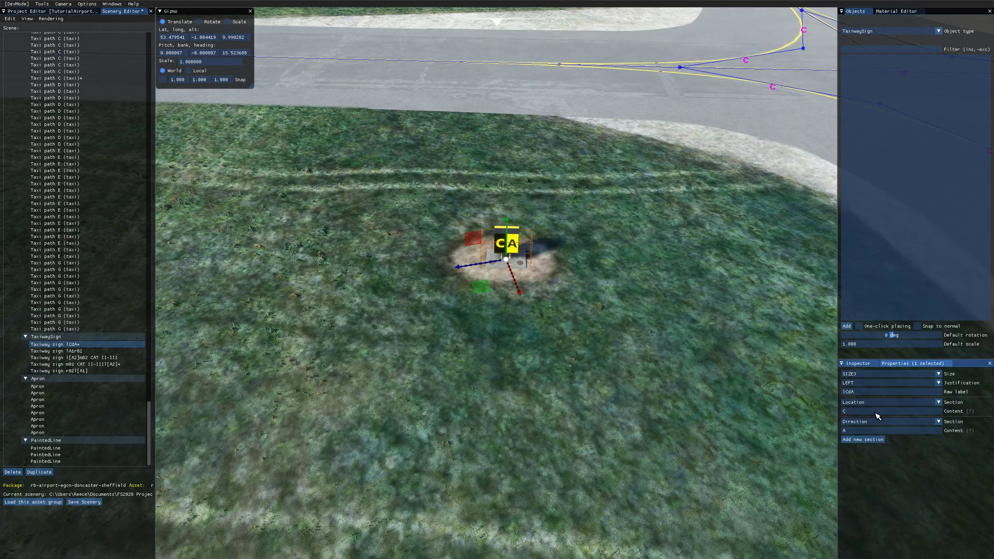
pyautogui.press('BackSpace')
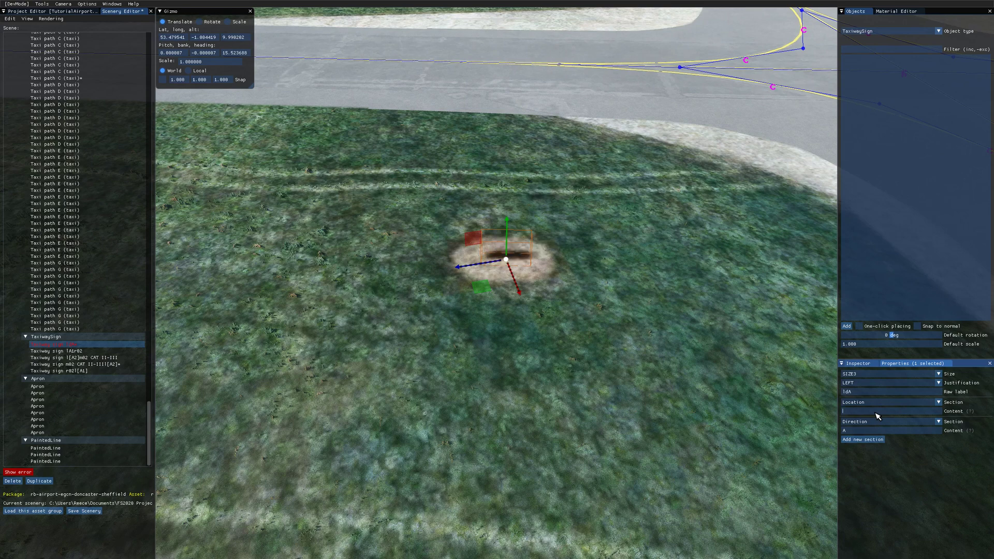
pyautogui.write('[C')
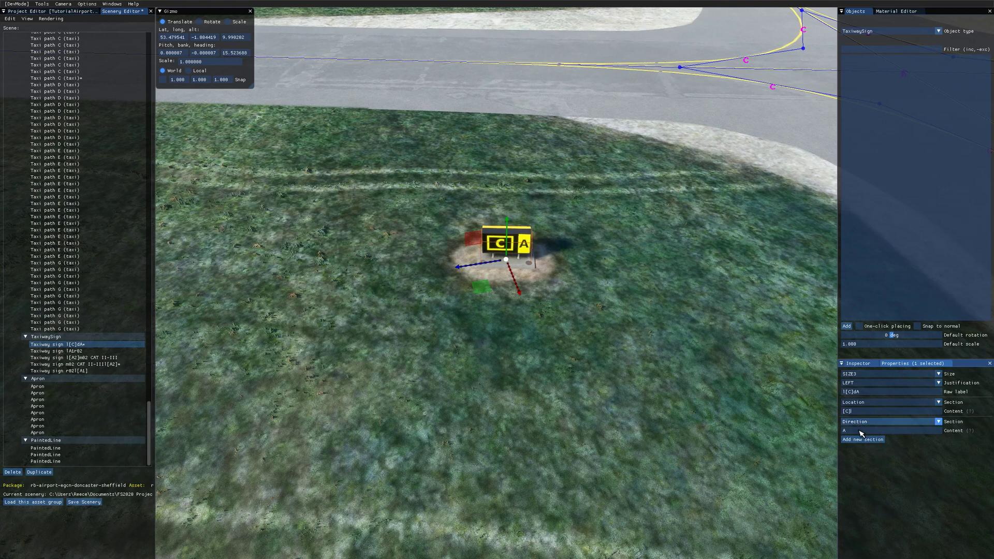
pyautogui.click(861, 433)
pyautogui.press('BackSpace')
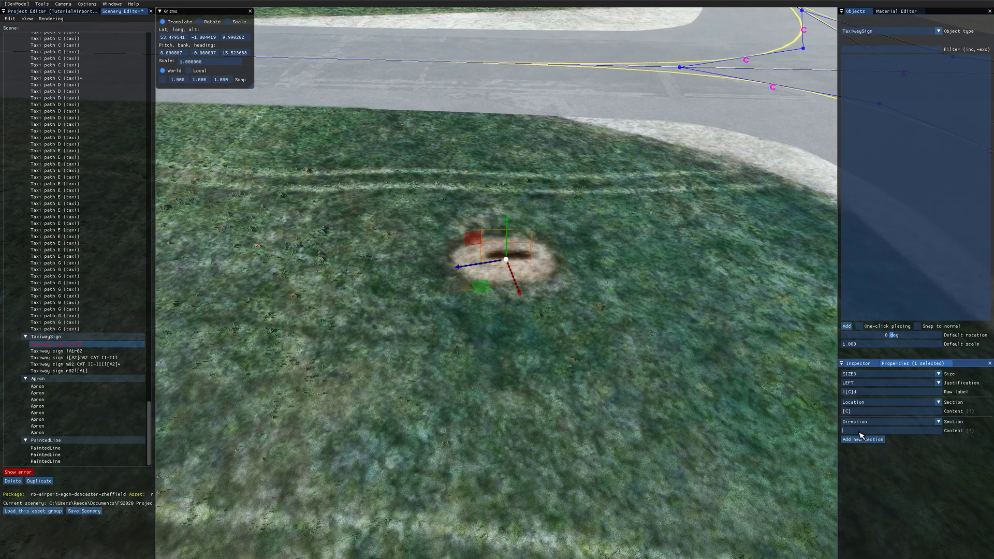
pyautogui.write('<A>')
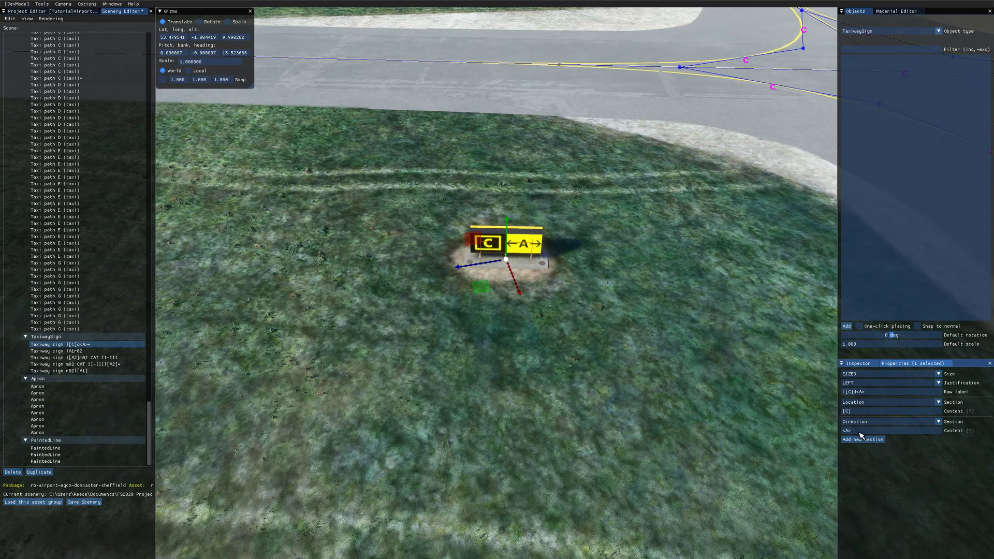
# Add a third section to the sign as Location, with the diagonal arrows and border characters \/'`[]| as its content.
pyautogui.click(861, 439)
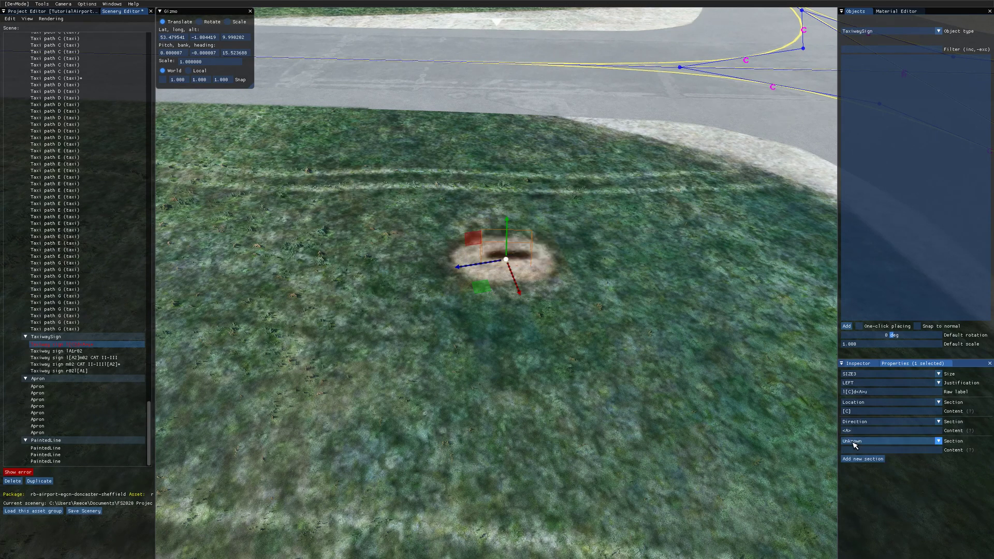
pyautogui.click(857, 441)
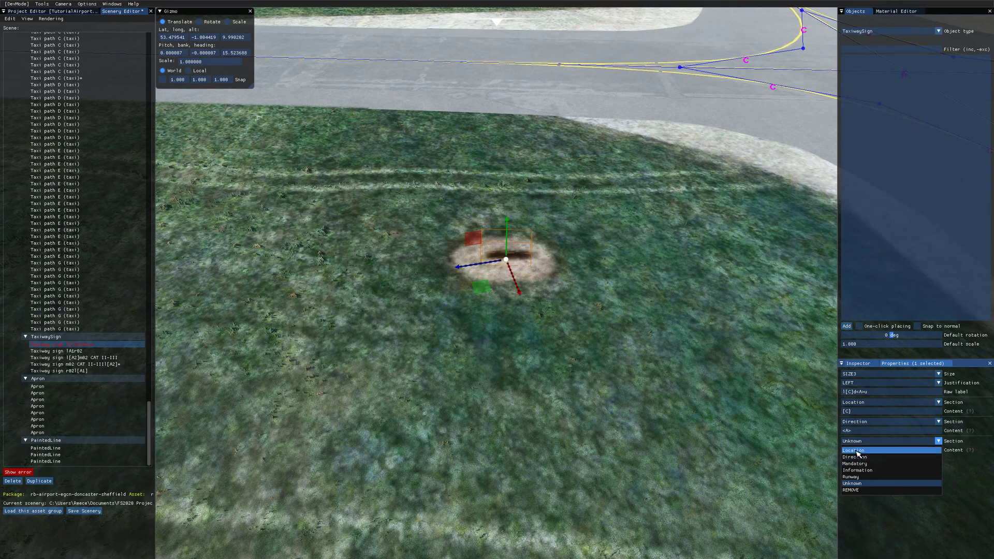
pyautogui.click(857, 451)
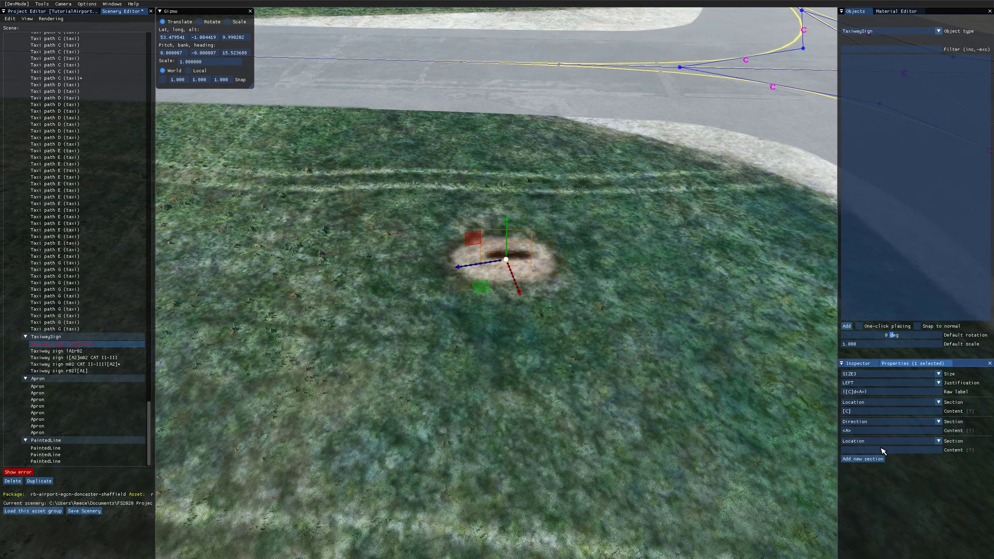
pyautogui.write('\\/')
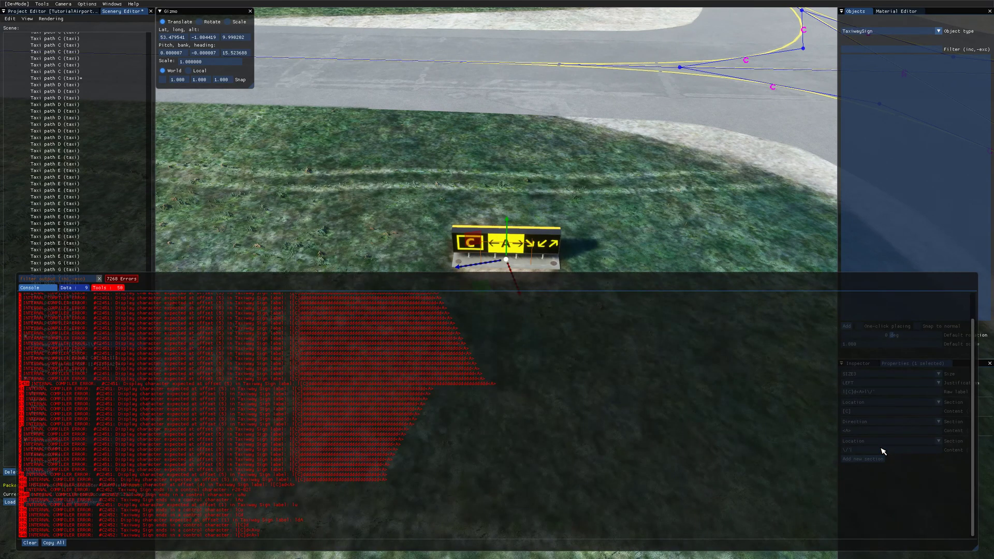
pyautogui.write('`')
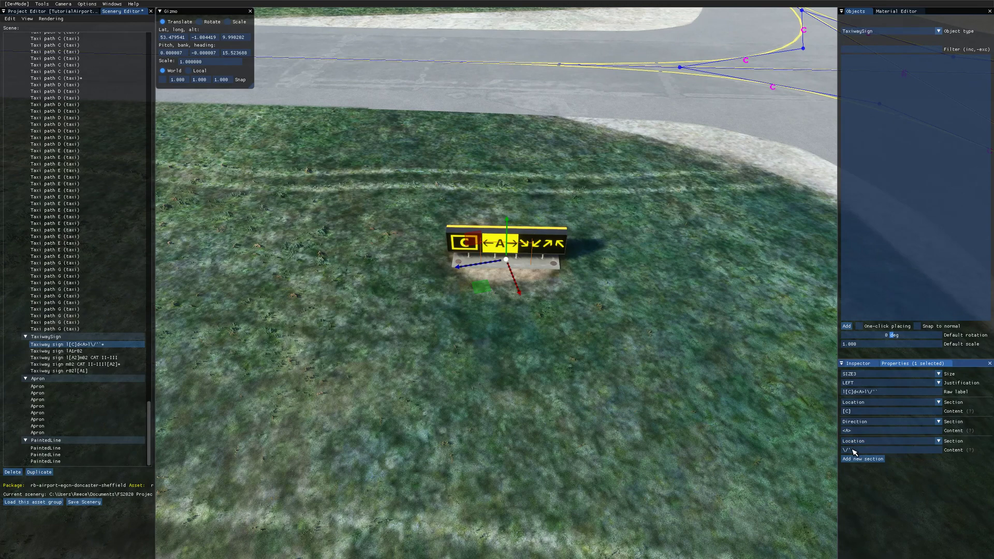
pyautogui.click(855, 451)
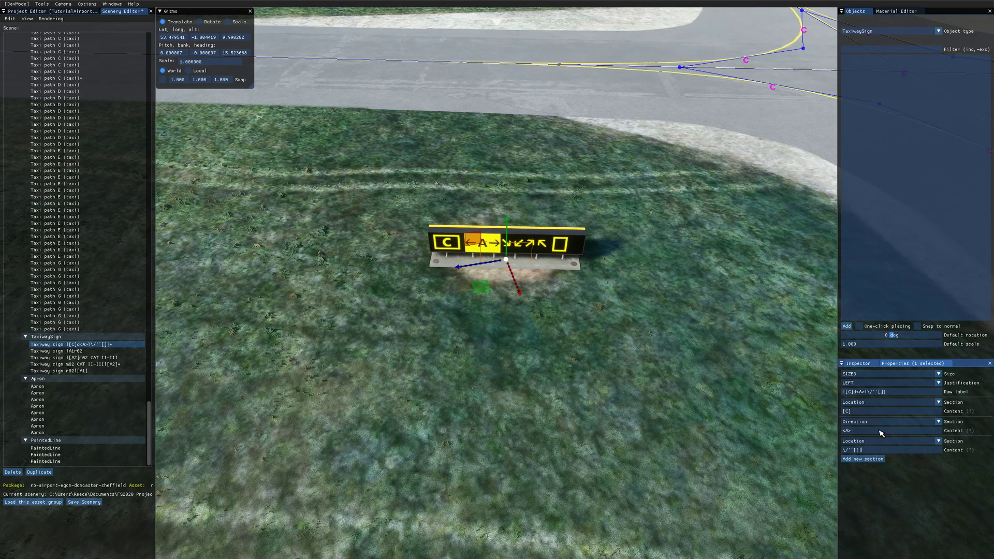
# Change the sign's third section to Direction and append A after the vertical line in its content.
pyautogui.click(864, 441)
pyautogui.click(863, 458)
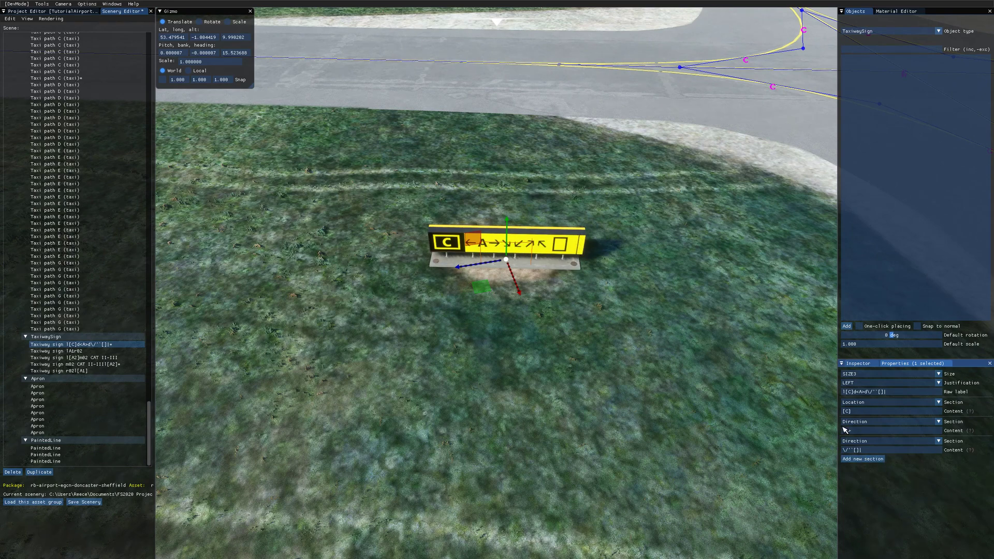
pyautogui.write('|')
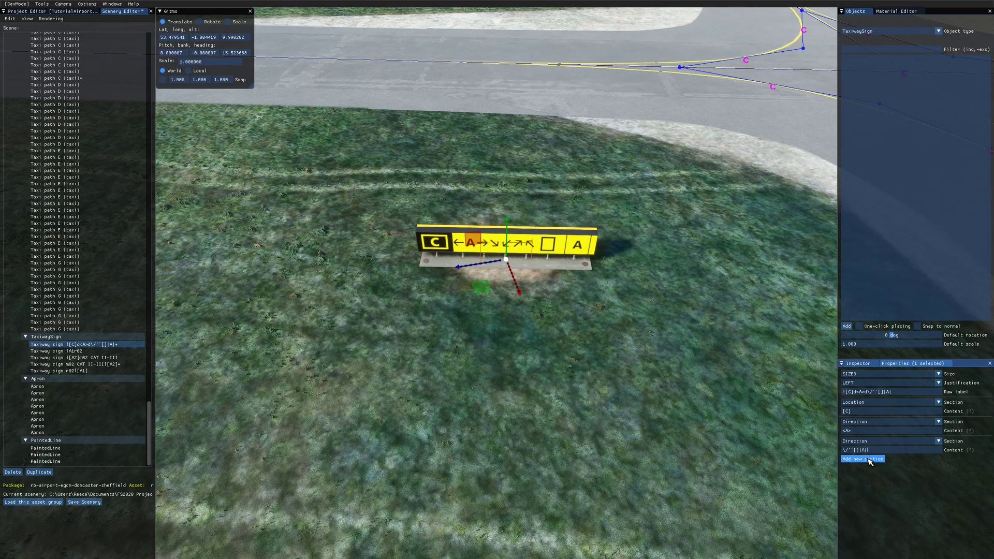
# Remove the third section from the sign, and keep the sign selected.
pyautogui.click(861, 441)
pyautogui.click(858, 491)
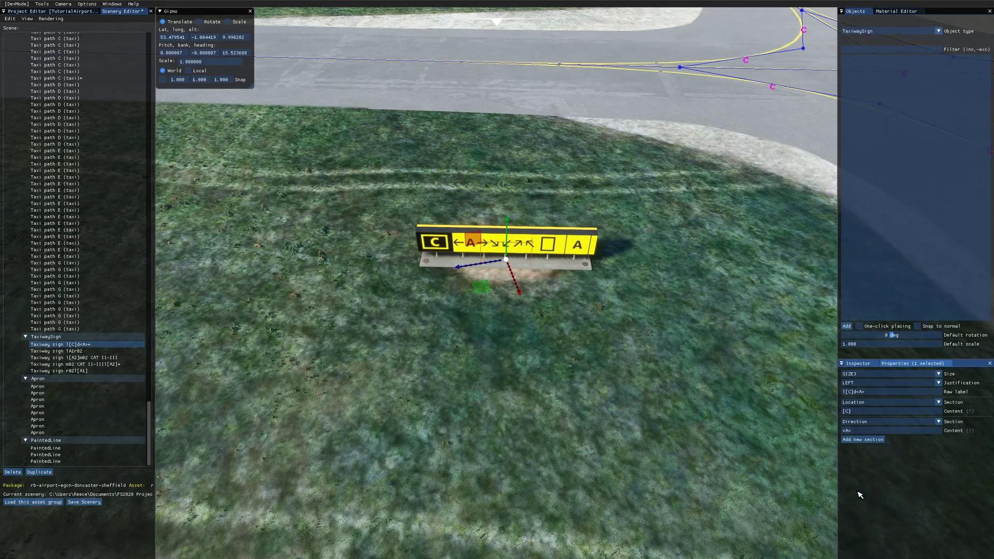
pyautogui.click(509, 366)
pyautogui.click(503, 253)
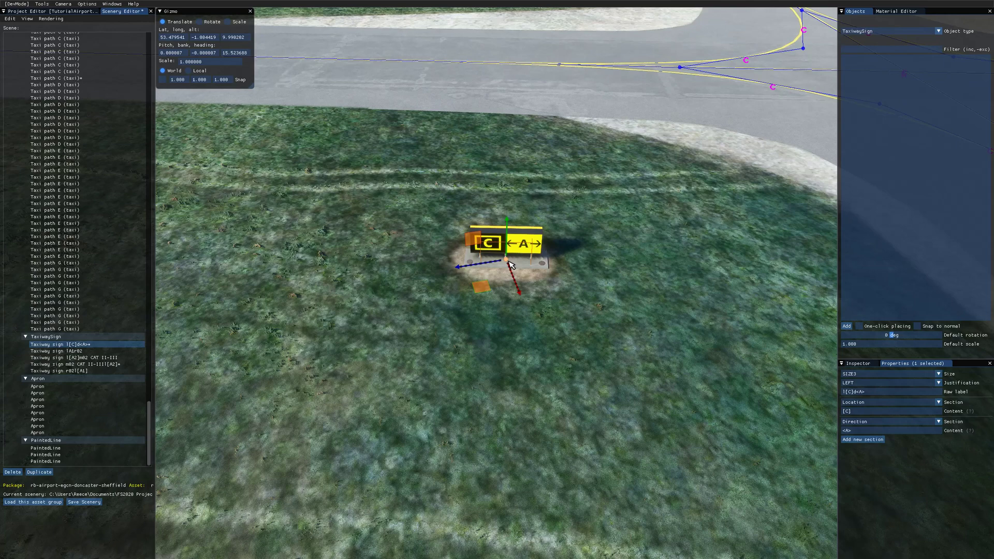
# Try the sign at SIZE1 and SIZE5, and return it to SIZE3.
pyautogui.click(872, 375)
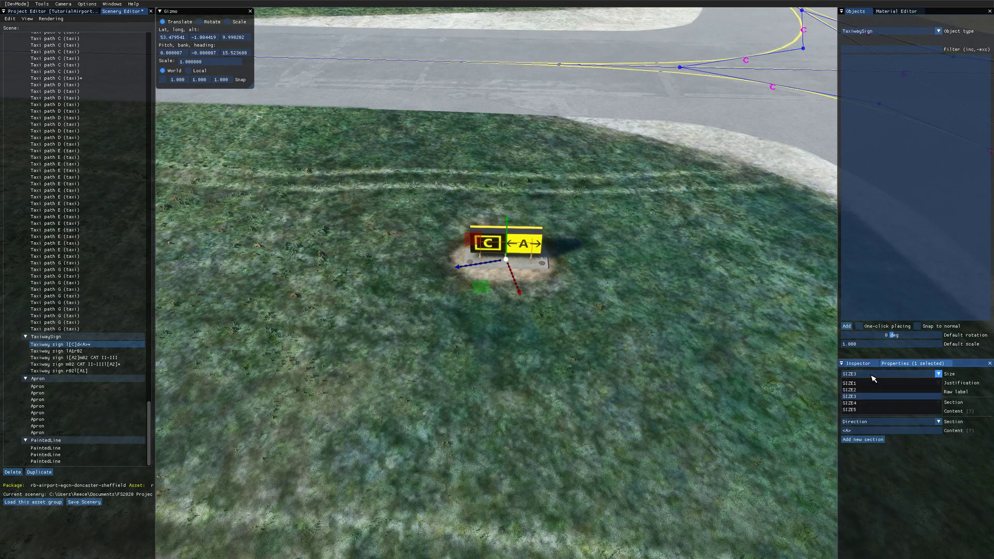
pyautogui.click(872, 383)
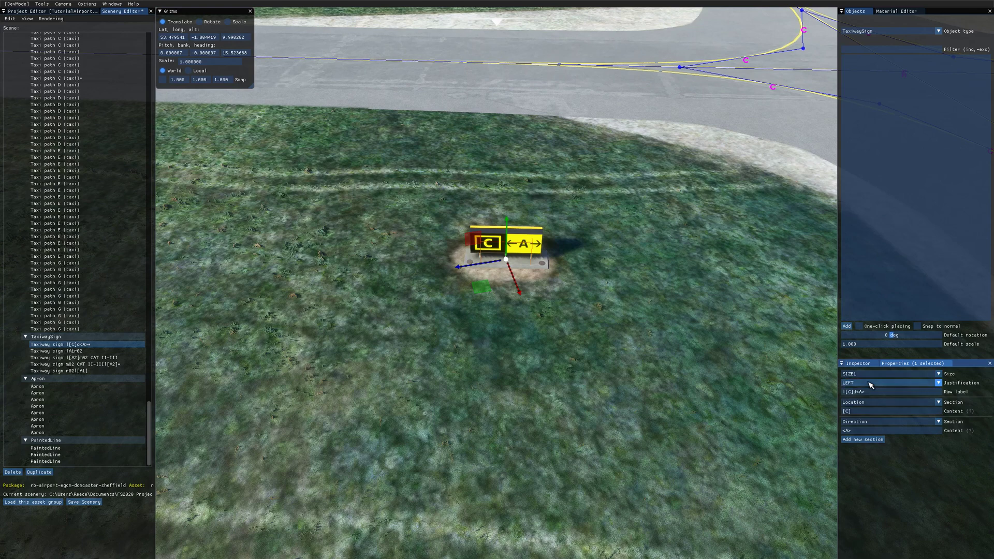
pyautogui.click(870, 374)
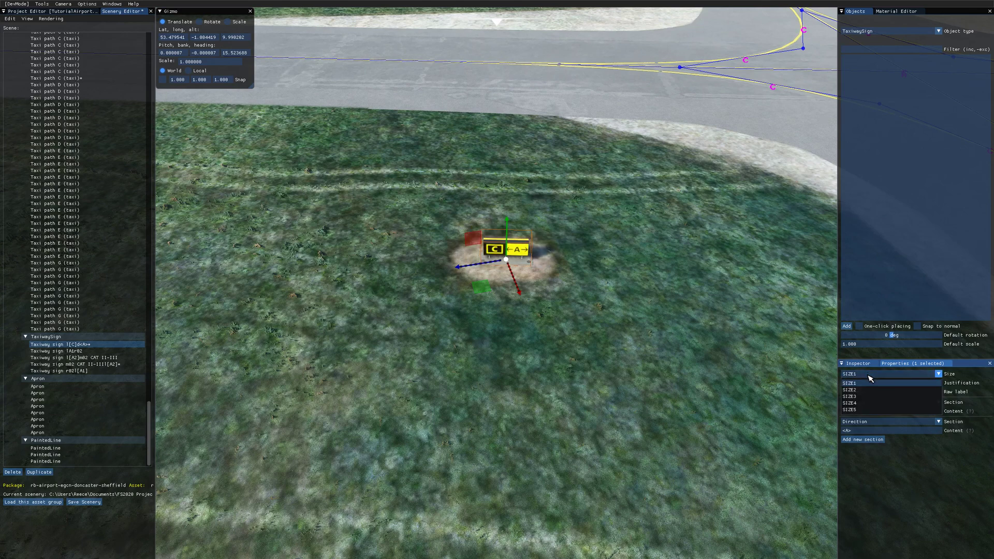
pyautogui.click(862, 410)
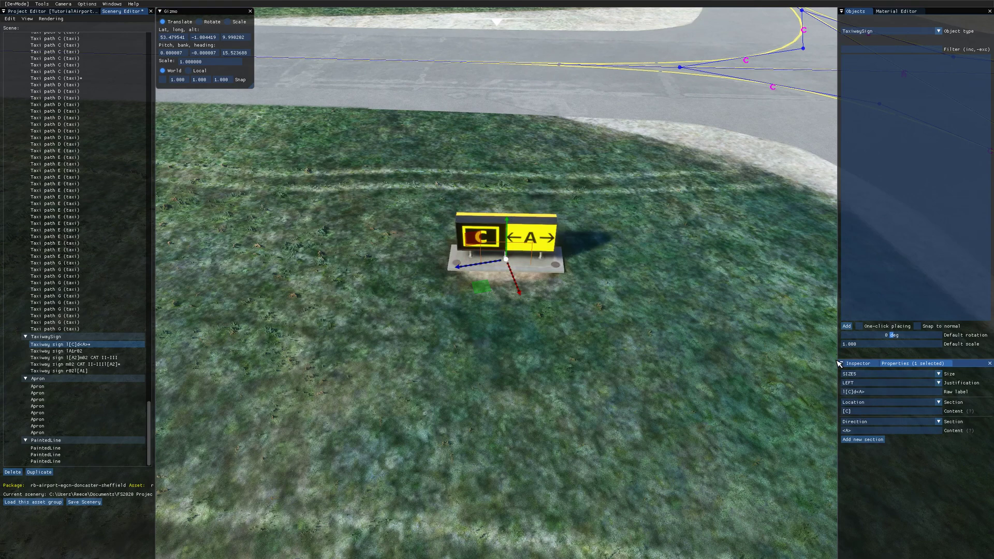
pyautogui.click(873, 374)
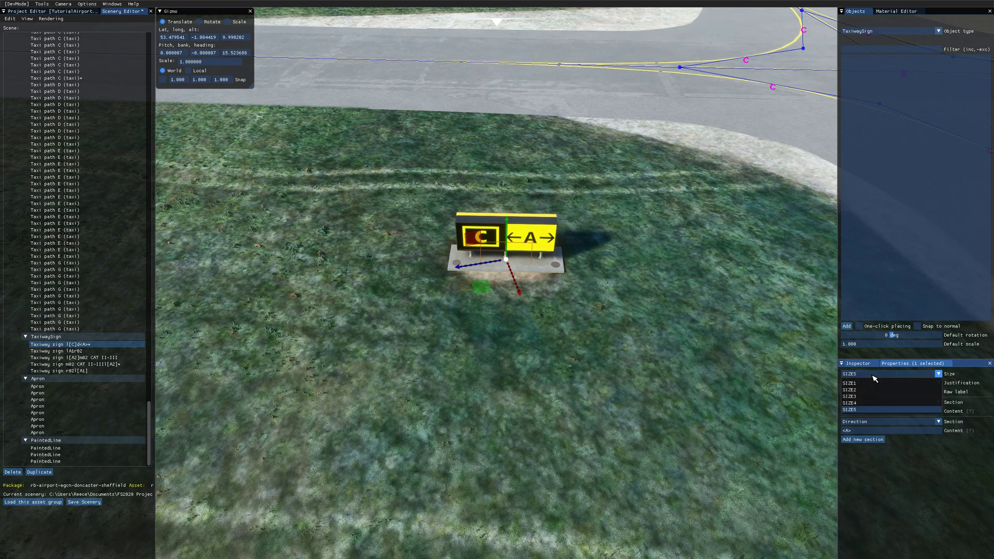
pyautogui.click(865, 398)
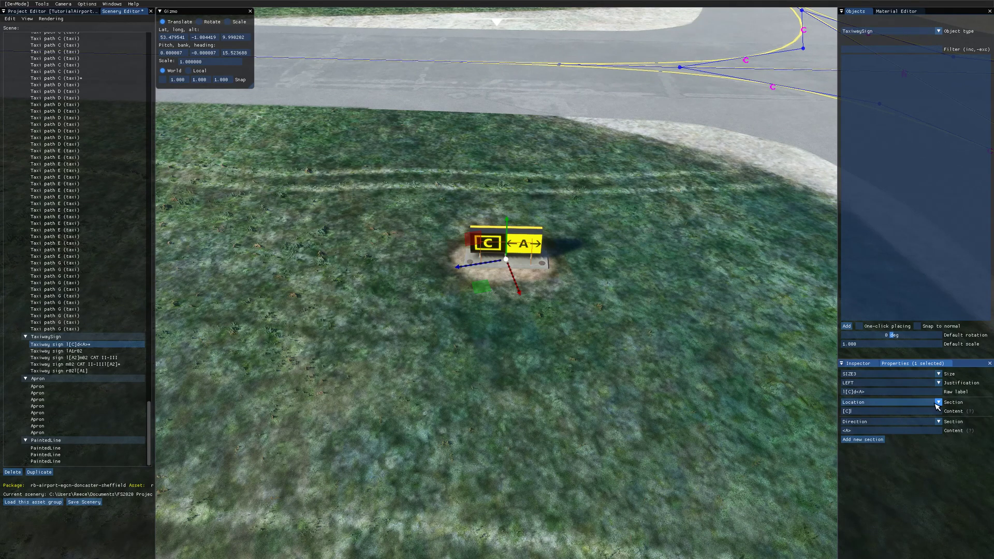
# Try a lowercase a and then A1 after [C] in the Location section's content, and restore the content to [C].
pyautogui.write('a')
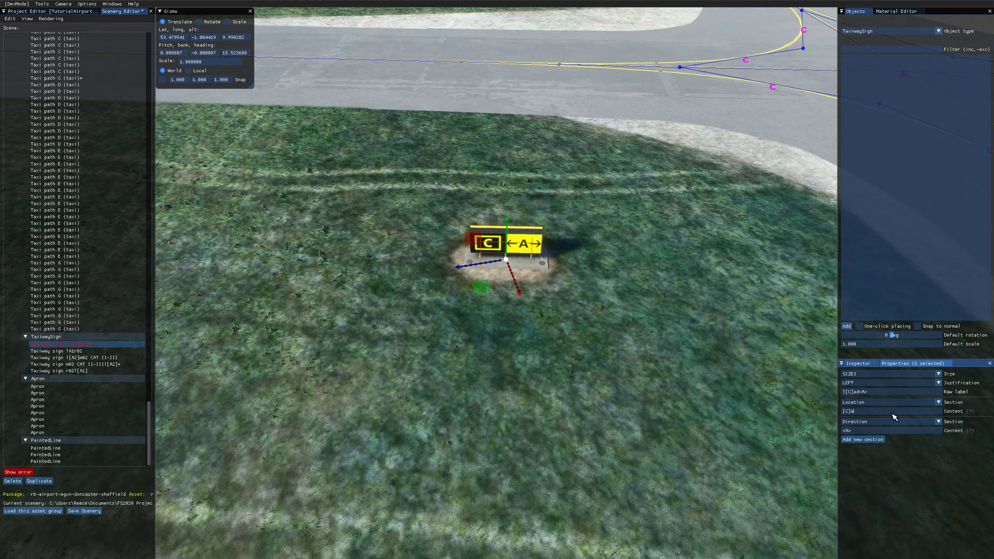
pyautogui.moveTo(84, 348)
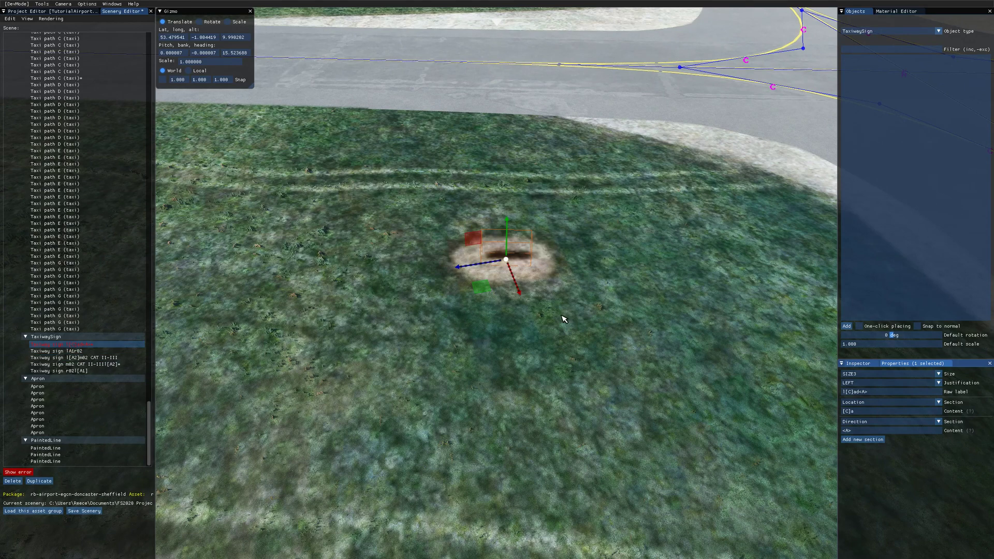
pyautogui.click(867, 411)
pyautogui.press('BackSpace')
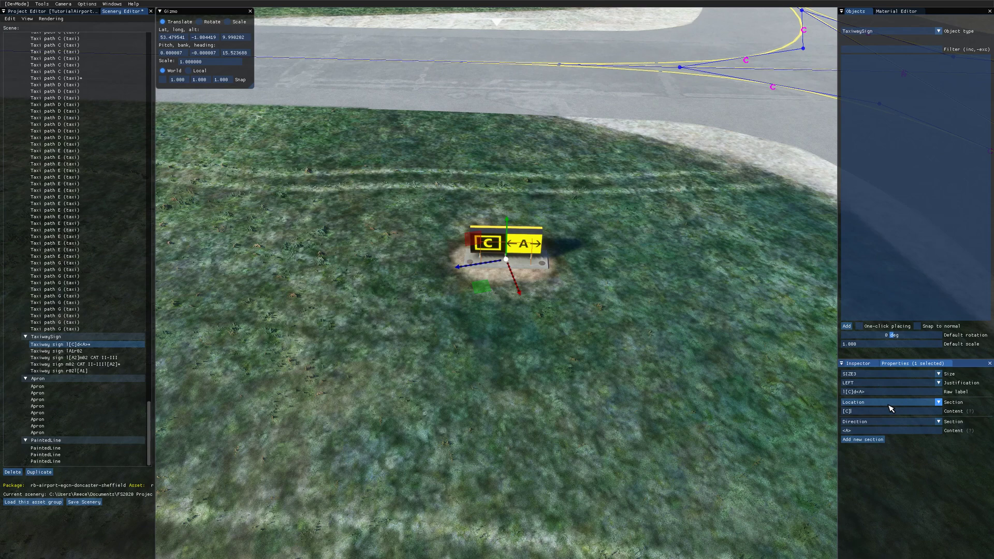
pyautogui.write('A1')
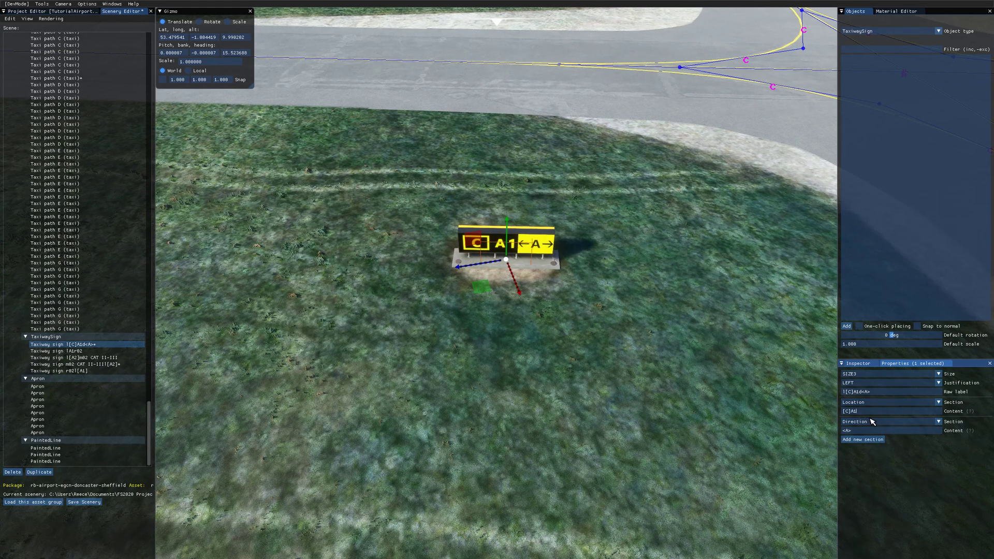
pyautogui.press('BackSpace')
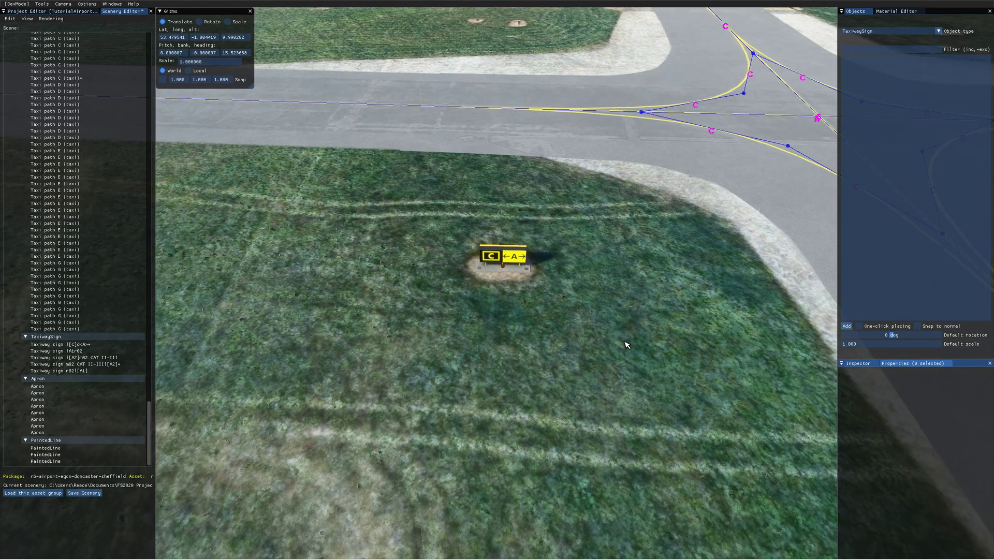
# Add a new taxiway sign and move it onto the elongated bare patch beside the taxiway C holding-point marking.
pyautogui.moveTo(626, 344); pyautogui.dragTo(829, 338, button='middle')
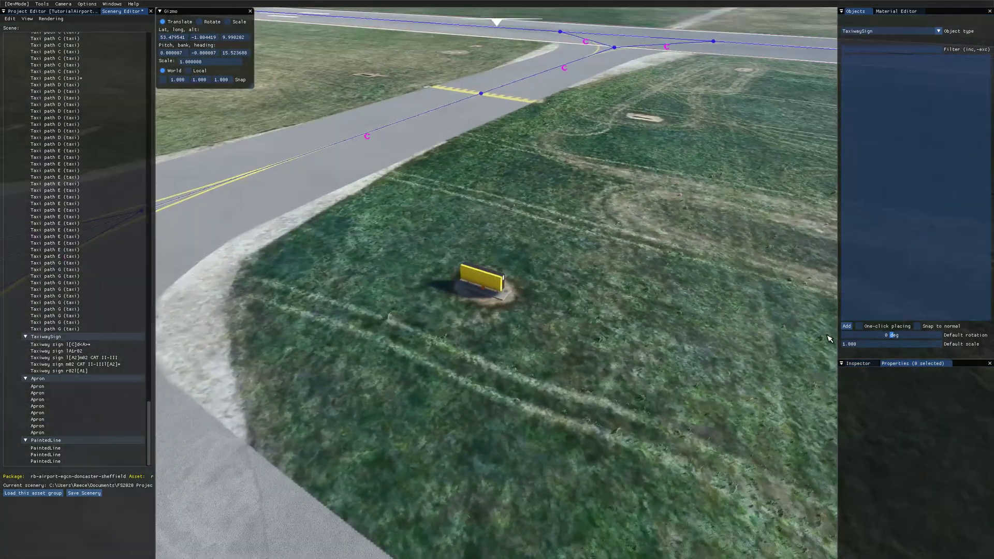
pyautogui.moveTo(695, 204); pyautogui.dragTo(661, 291, button='middle')
pyautogui.scroll(3, 661, 291)
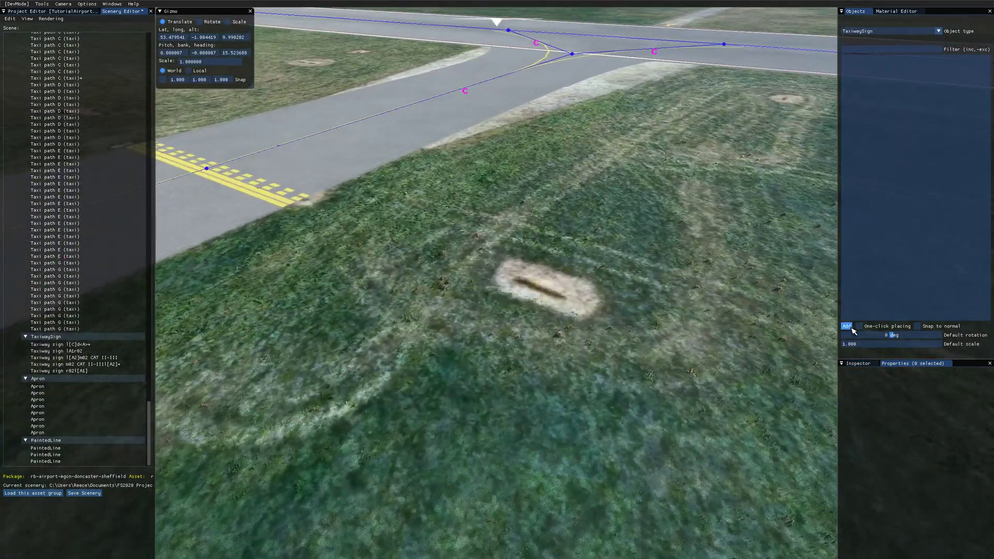
pyautogui.click(846, 326)
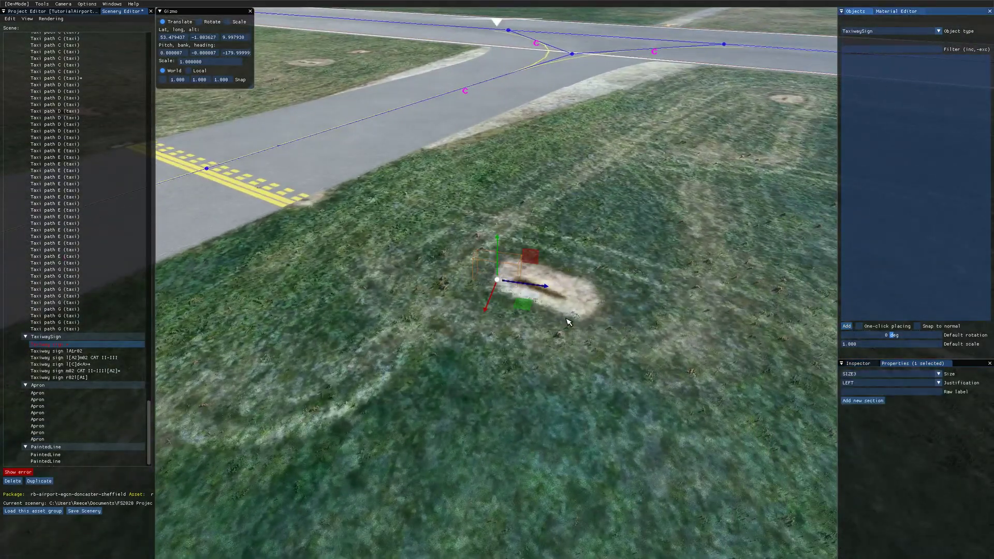
pyautogui.moveTo(522, 309); pyautogui.dragTo(569, 313)
# Set the new sign's raw label to r20-02l[C1] for a Runway section and a bordered Location section.
pyautogui.click(866, 392)
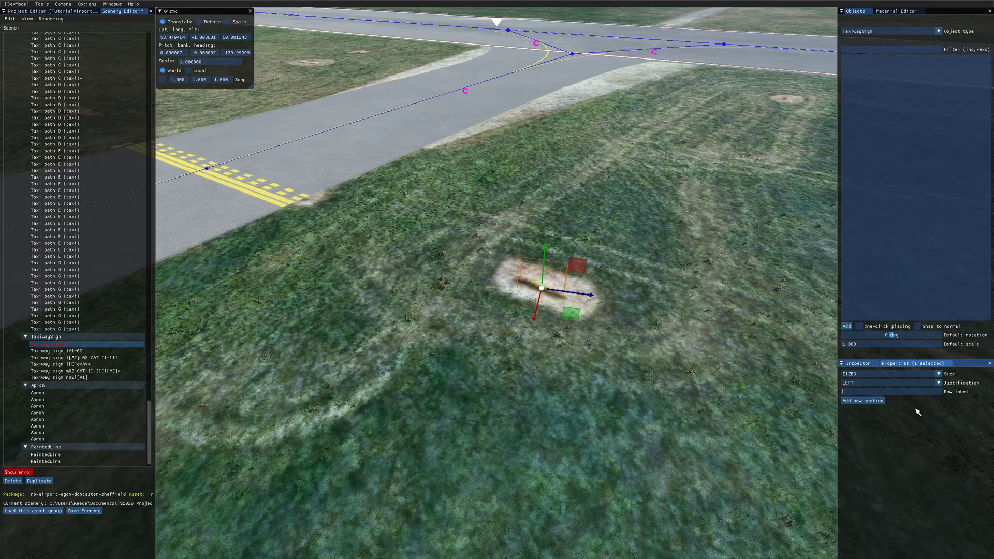
pyautogui.write('r20-0')
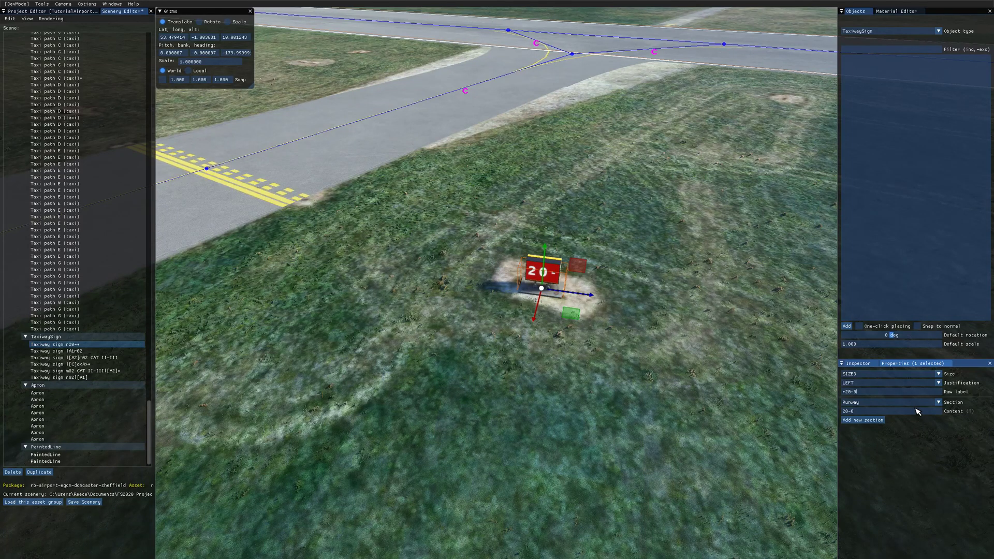
pyautogui.write('l[')
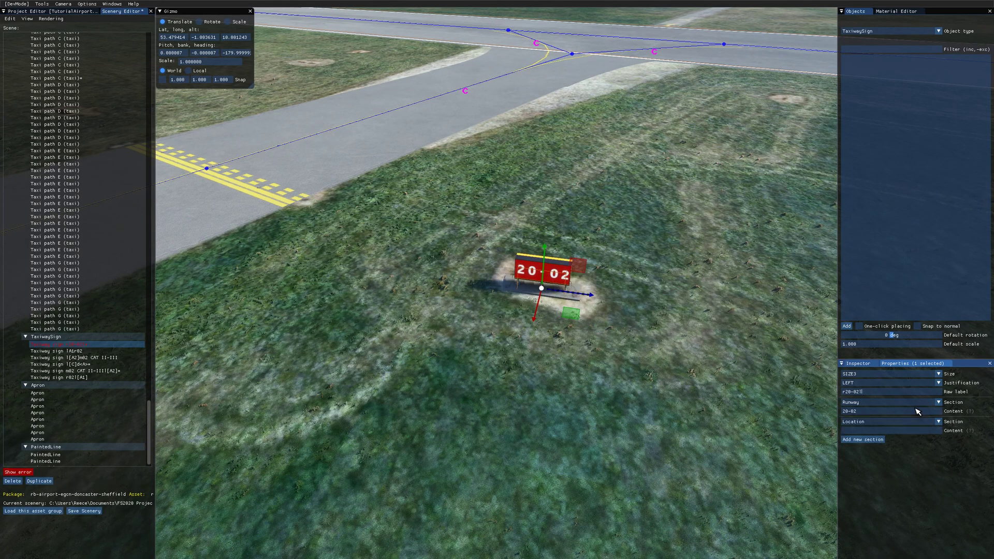
pyautogui.write('C1]')
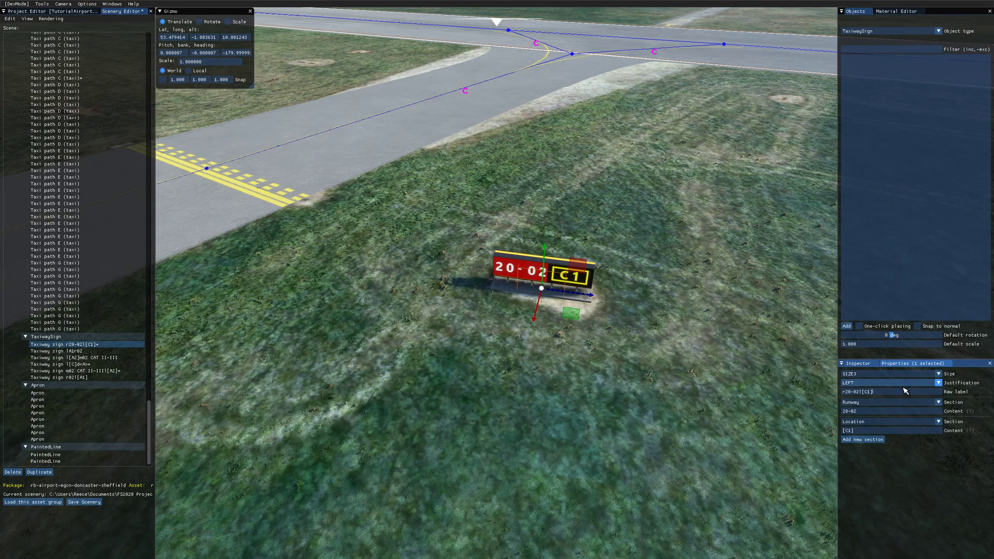
pyautogui.write('e')
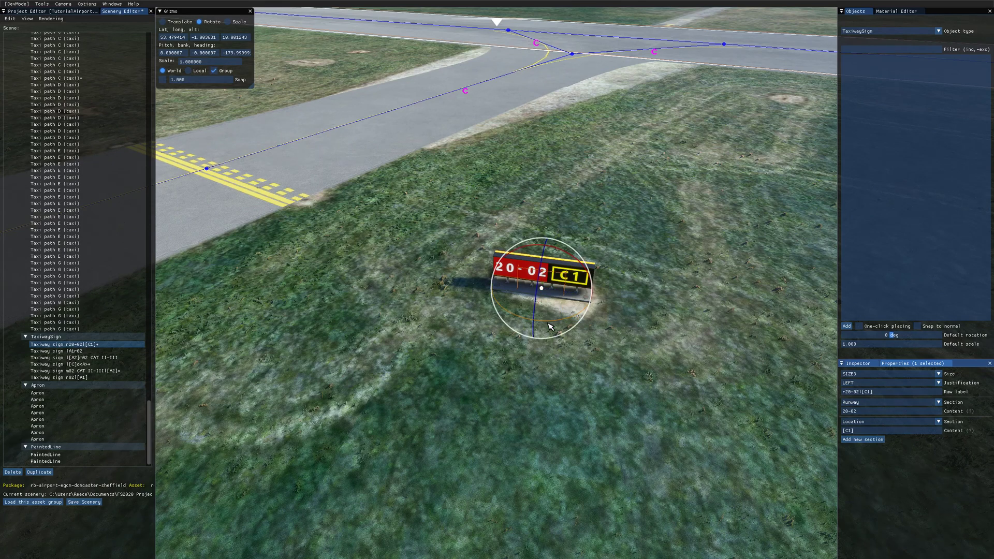
# Rotate the 20-02 C1 sign to a heading of about -168 degrees, nudge it onto the bare patch, and deselect it.
pyautogui.moveTo(543, 322); pyautogui.dragTo(515, 313)
pyautogui.press('w')
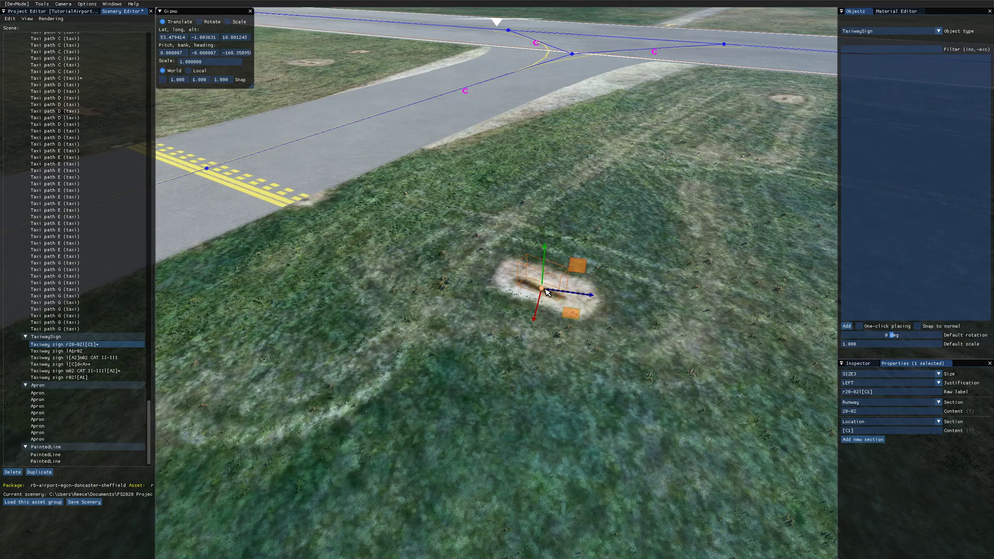
pyautogui.moveTo(576, 316); pyautogui.dragTo(576, 318)
pyautogui.click(506, 427)
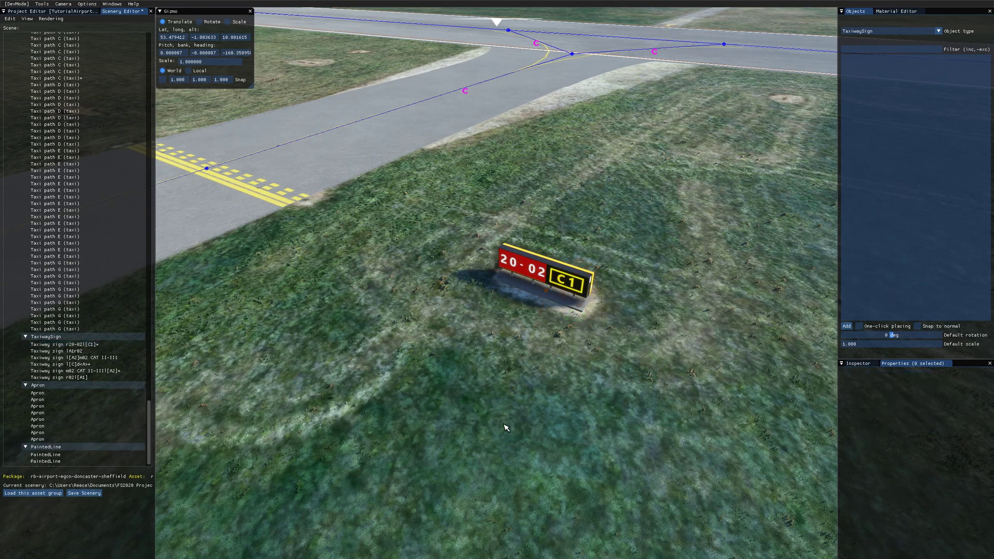
# Inspect the HOLD_SHORT taxiway point at the taxiway C holding-point marking, and leave it deselected.
pyautogui.scroll(-3, 433, 356)
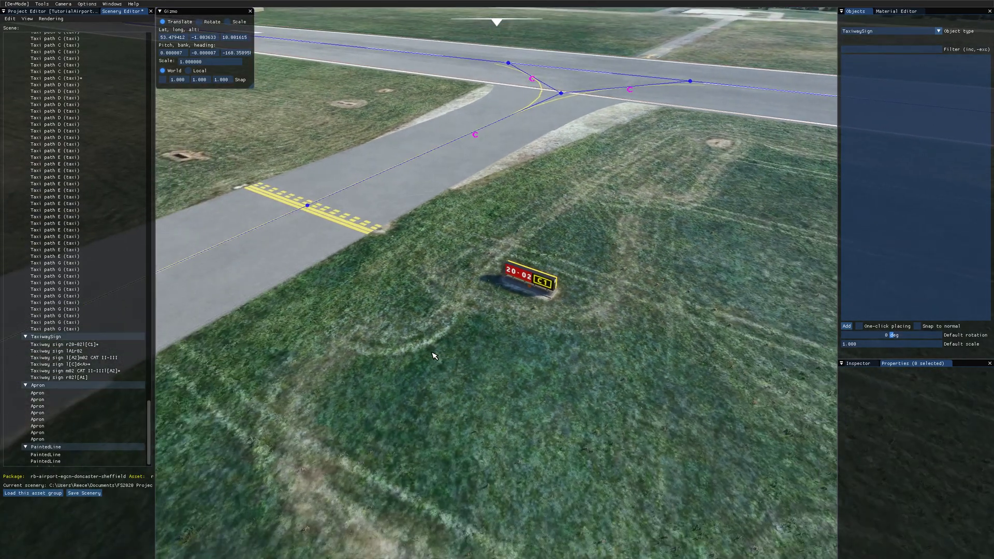
pyautogui.moveTo(433, 352); pyautogui.dragTo(482, 364, button='middle')
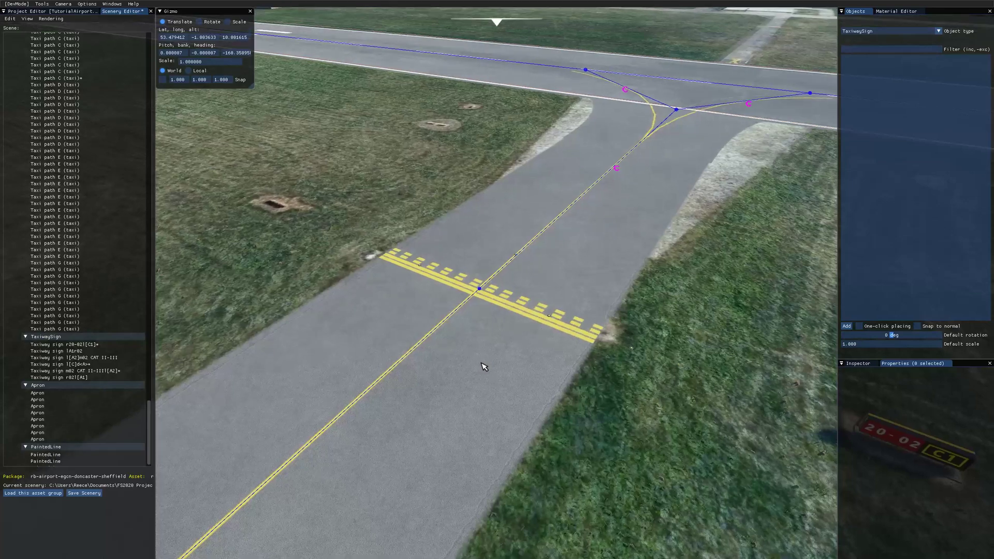
pyautogui.moveTo(482, 364); pyautogui.dragTo(492, 371, button='right')
pyautogui.moveTo(427, 237); pyautogui.dragTo(463, 303, button='middle')
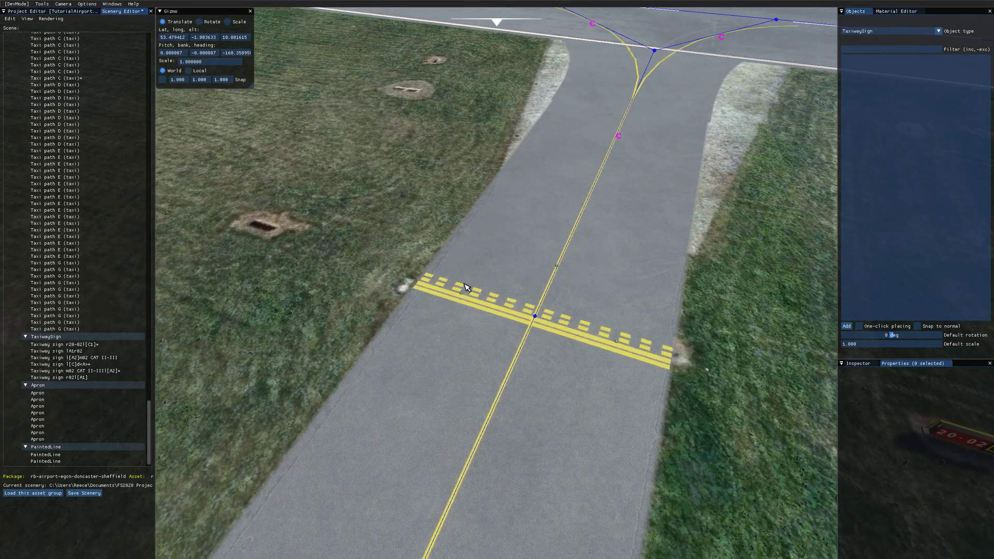
pyautogui.click(536, 316)
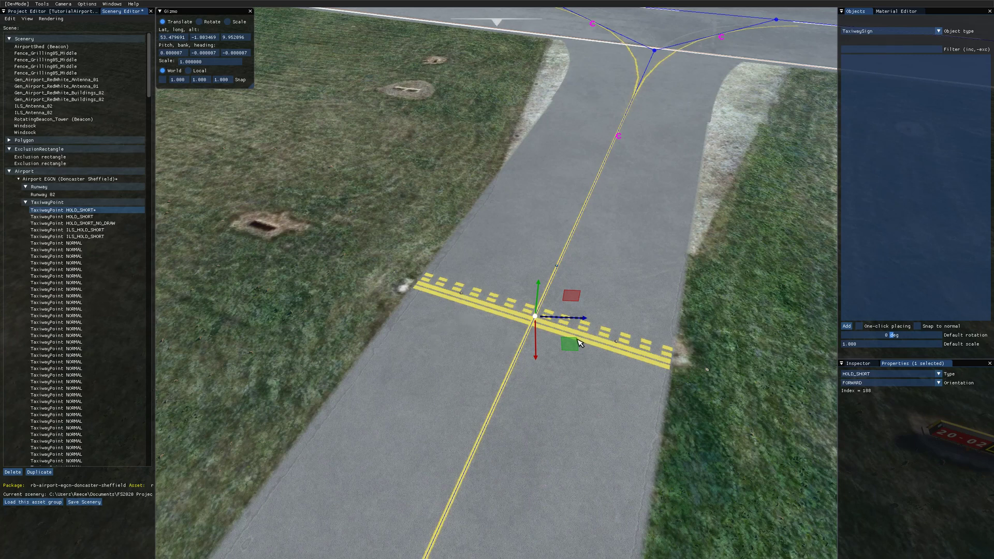
pyautogui.click(715, 424)
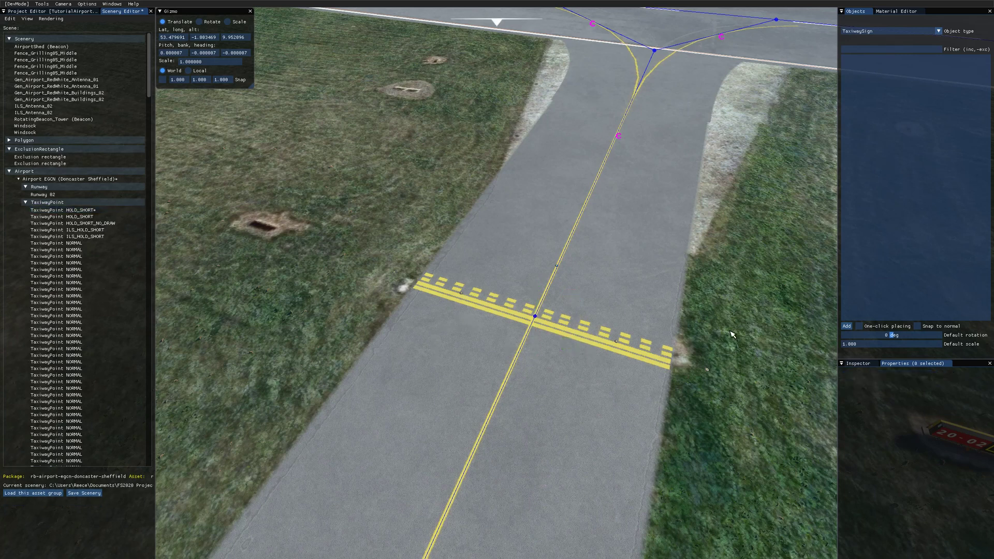
# Draw a PaintedLine of type HOLD_SHORT_FORWARD_MARKED_L across taxiway C along the existing holding-point marking.
pyautogui.click(859, 31)
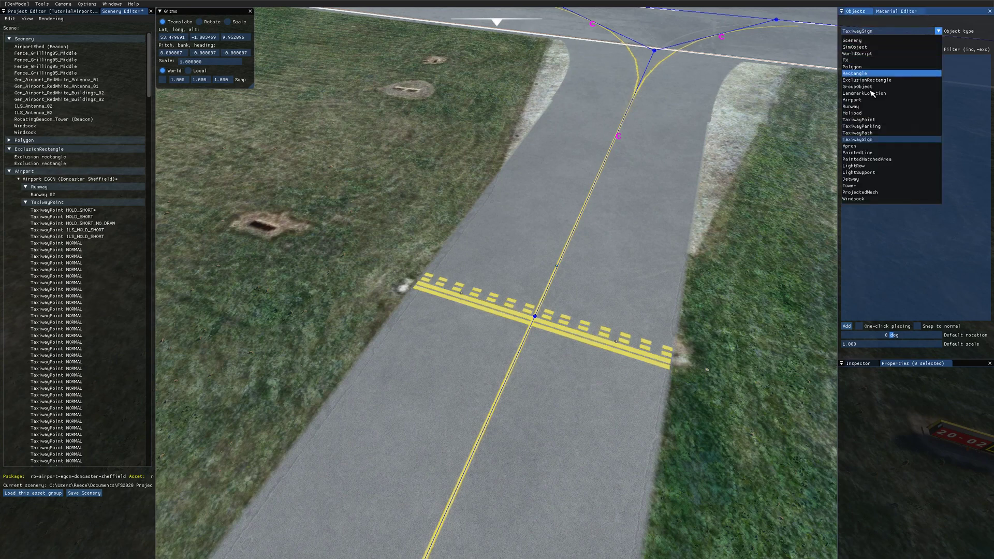
pyautogui.click(872, 159)
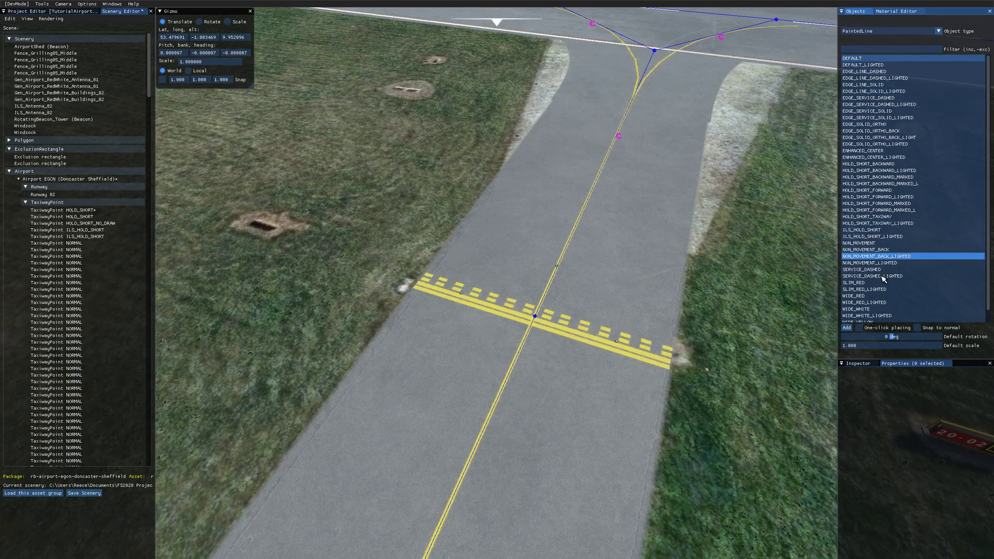
pyautogui.scroll(-1, 876, 299)
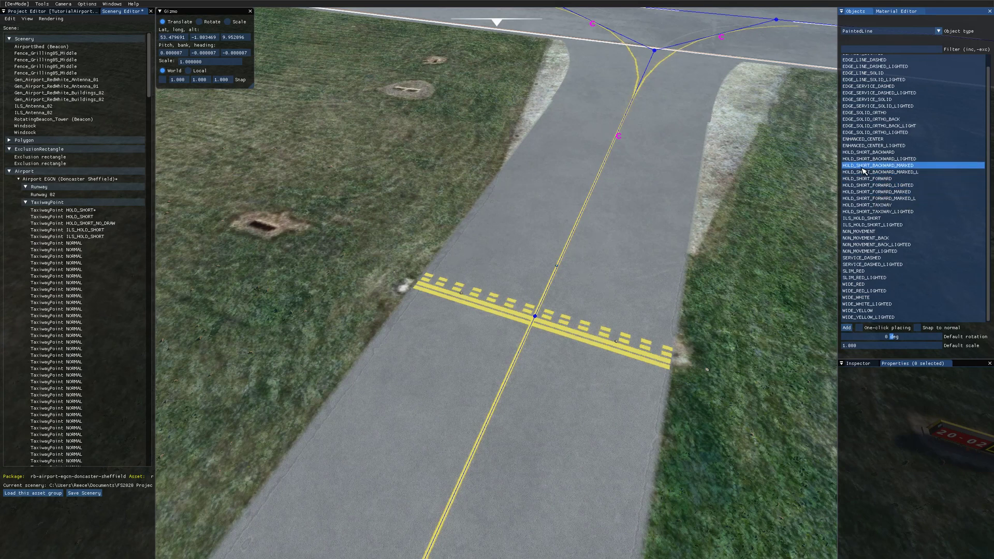
pyautogui.click(909, 199)
pyautogui.click(847, 327)
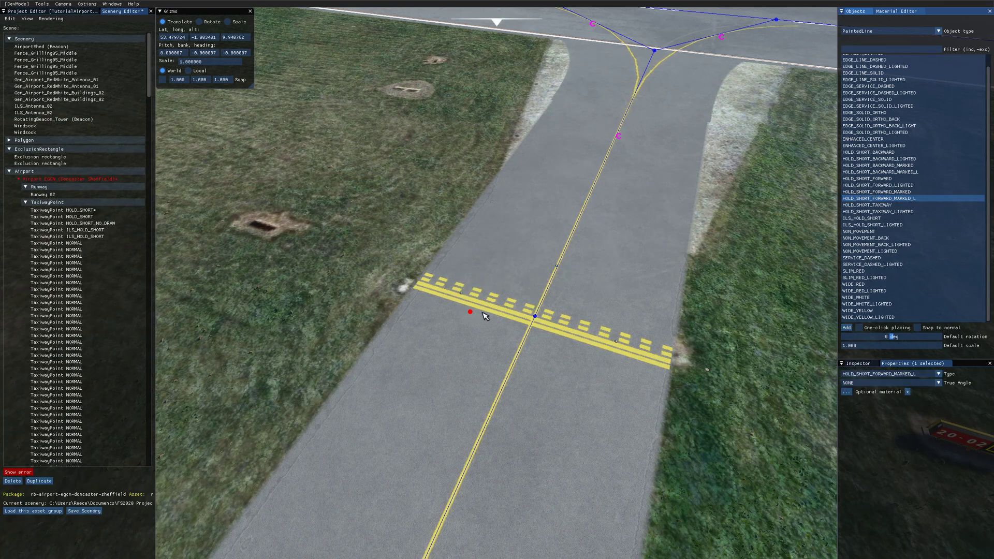
pyautogui.moveTo(505, 287); pyautogui.dragTo(528, 305, button='middle')
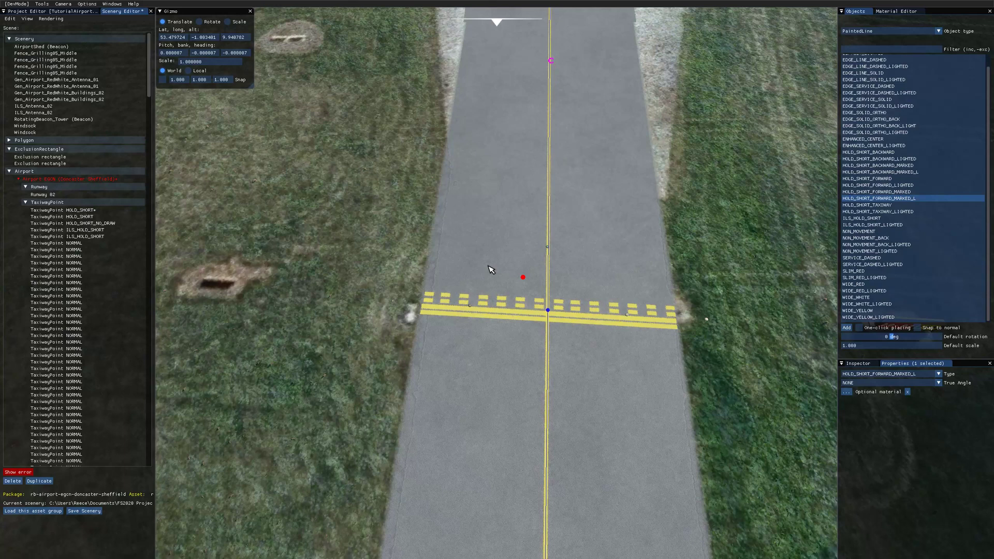
pyautogui.click(421, 310)
pyautogui.moveTo(423, 315); pyautogui.dragTo(682, 330)
pyautogui.click(682, 329)
pyautogui.moveTo(666, 307); pyautogui.dragTo(646, 263)
pyautogui.press('Escape')
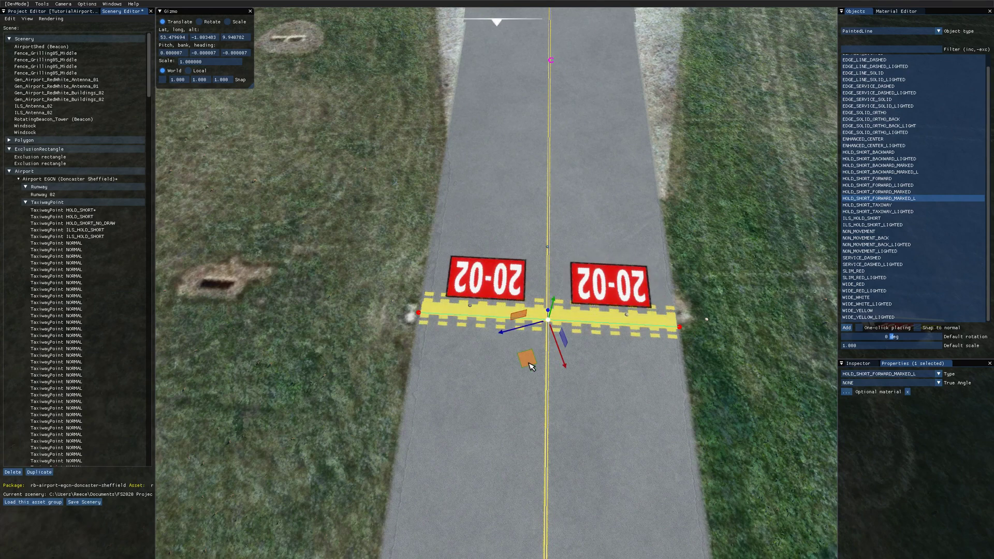
# Align the new painted line with the holding-point marking and set its type to HOLD_SHORT_BACKWARD_MARKED_L.
pyautogui.moveTo(530, 366); pyautogui.dragTo(536, 351)
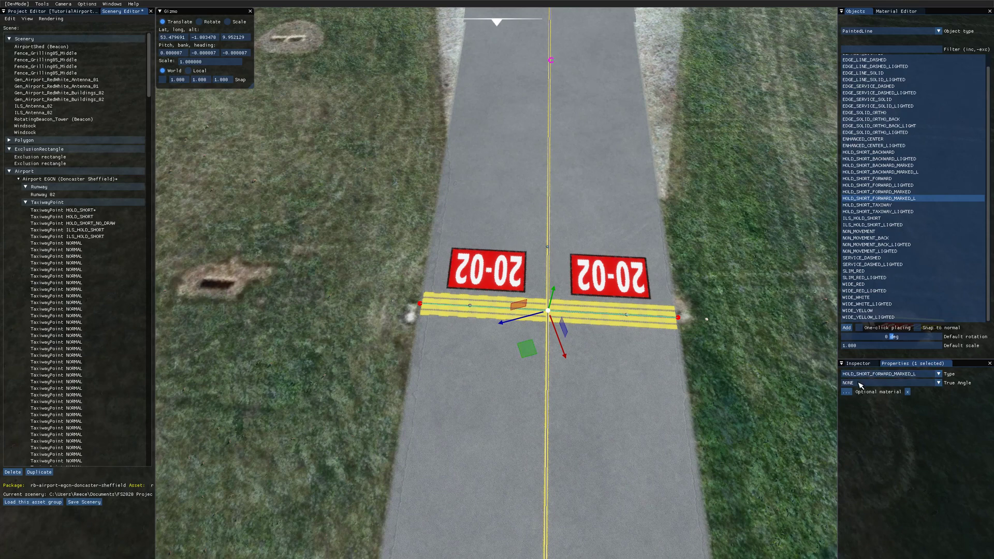
pyautogui.click(883, 374)
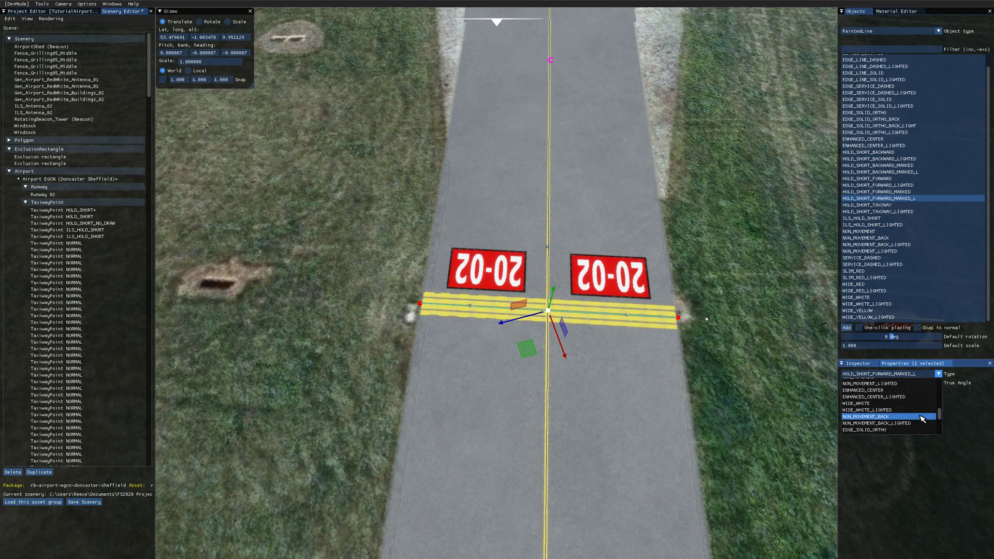
pyautogui.scroll(-5, 923, 420)
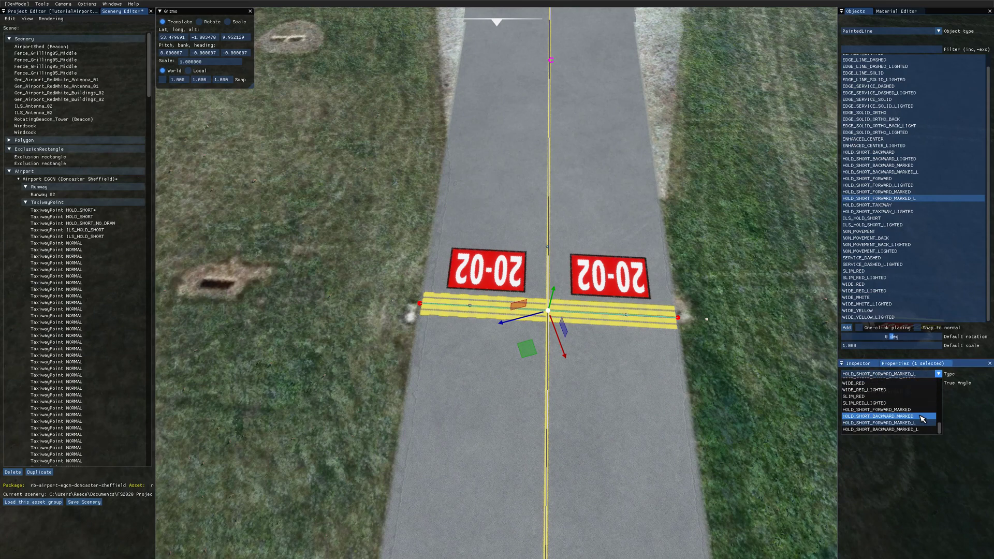
pyautogui.click(888, 429)
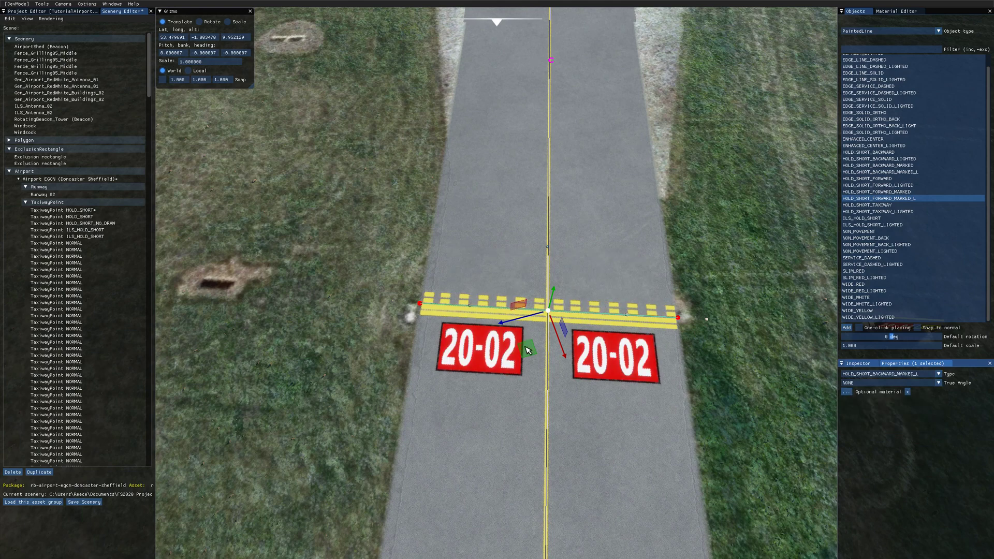
pyautogui.moveTo(529, 351); pyautogui.dragTo(533, 351)
pyautogui.click(683, 397)
pyautogui.moveTo(700, 389); pyautogui.dragTo(649, 391, button='right')
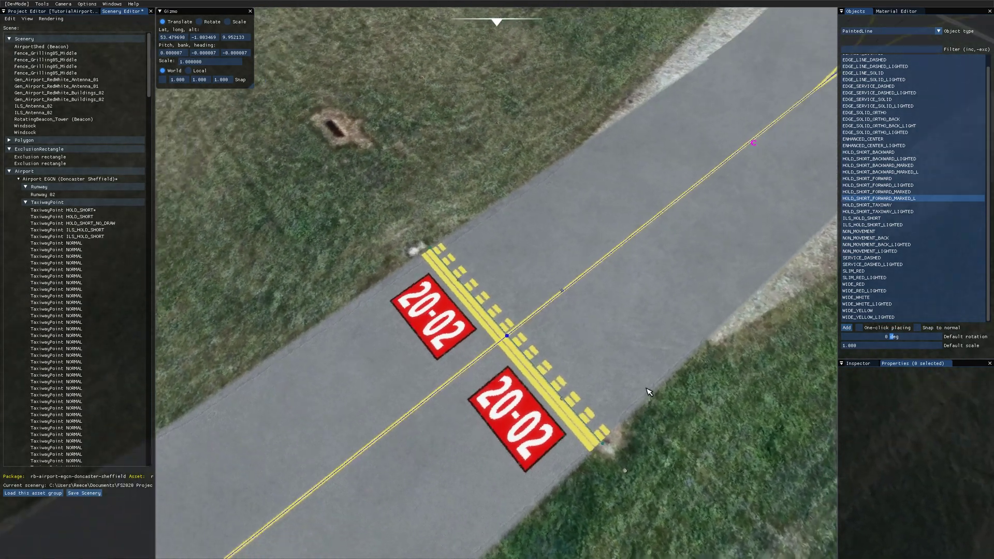
# Nudge the marked painted line slightly relative to the taxiway C holding point and deselect it.
pyautogui.click(499, 337)
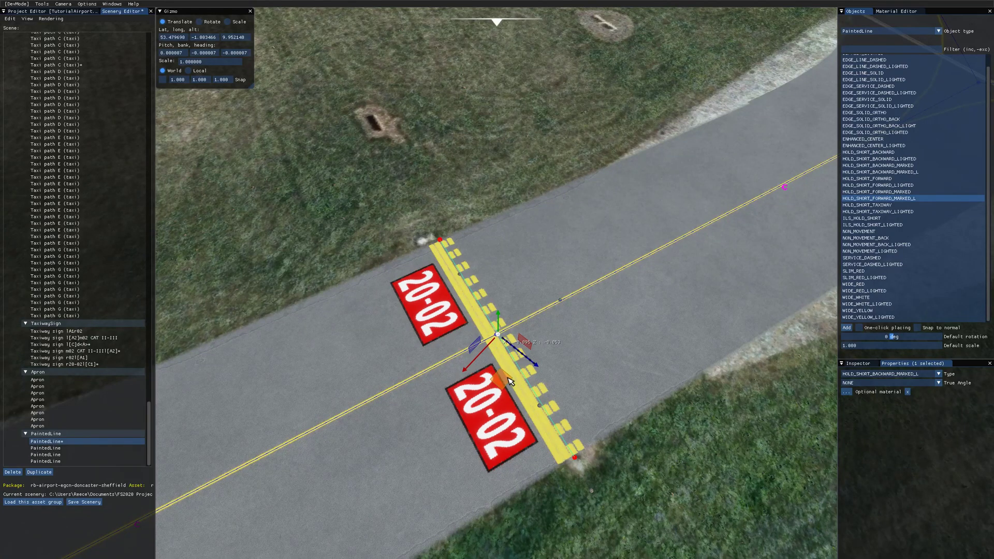
pyautogui.moveTo(504, 378); pyautogui.dragTo(501, 341)
pyautogui.click(498, 338)
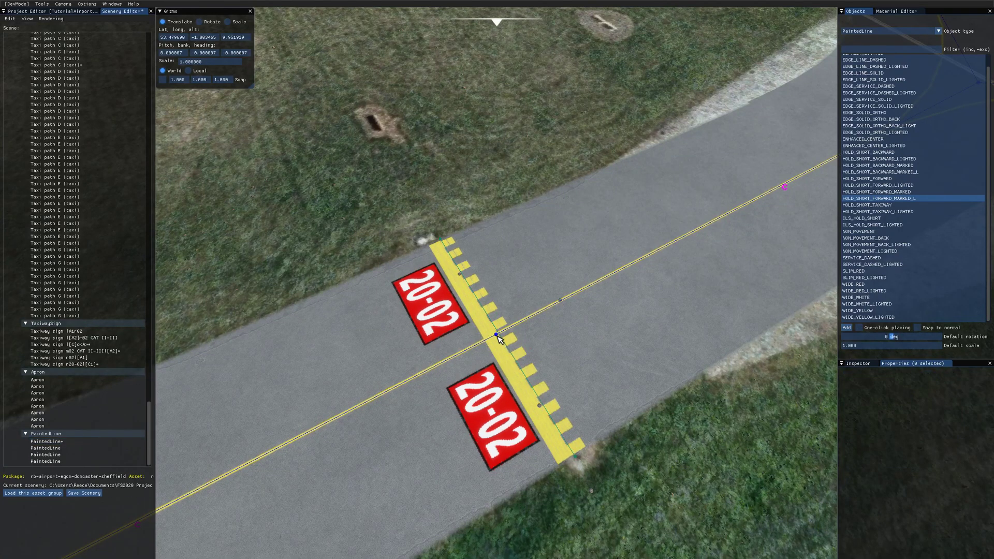
# Set the type of the taxiway point under the painted line to HOLD_SHORT_NO_DRAW.
pyautogui.click(497, 337)
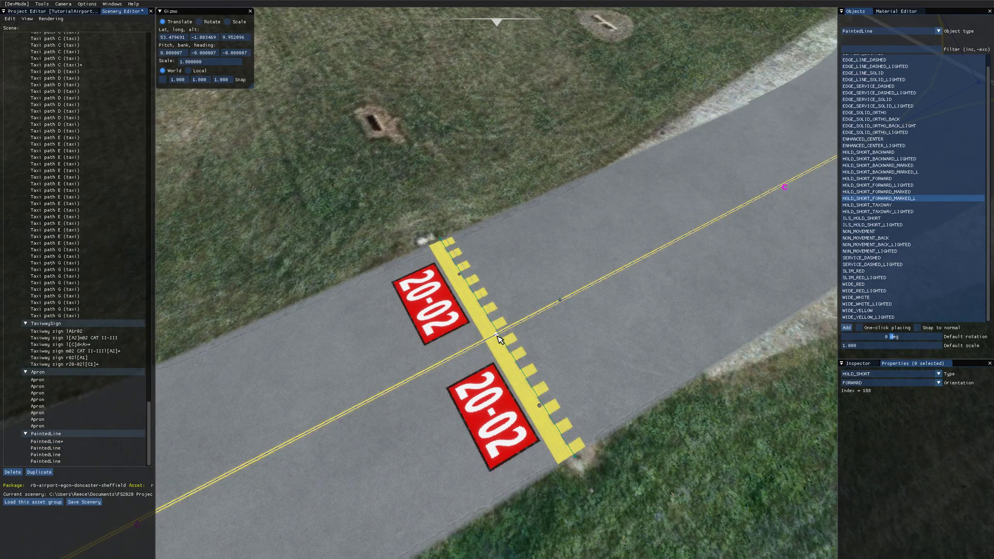
pyautogui.click(868, 374)
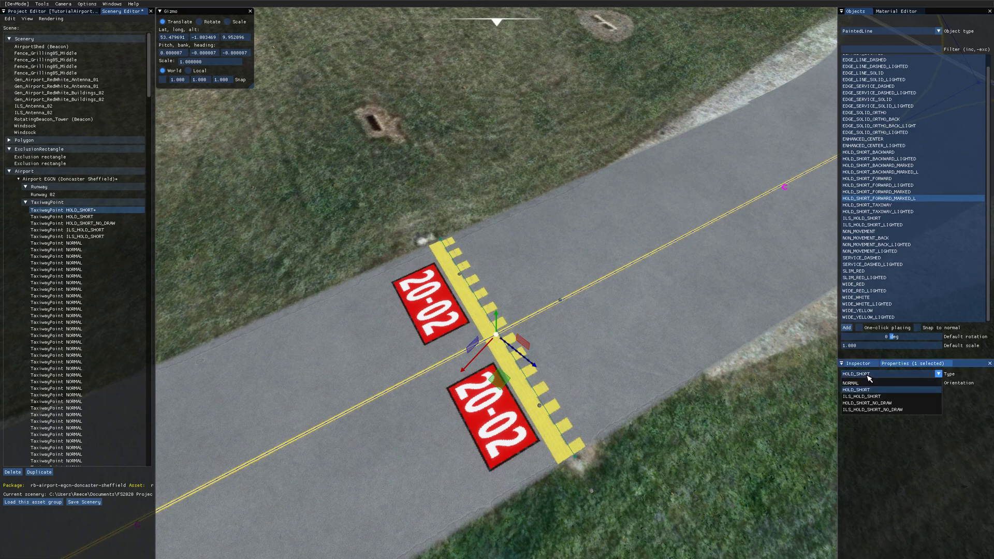
pyautogui.click(870, 403)
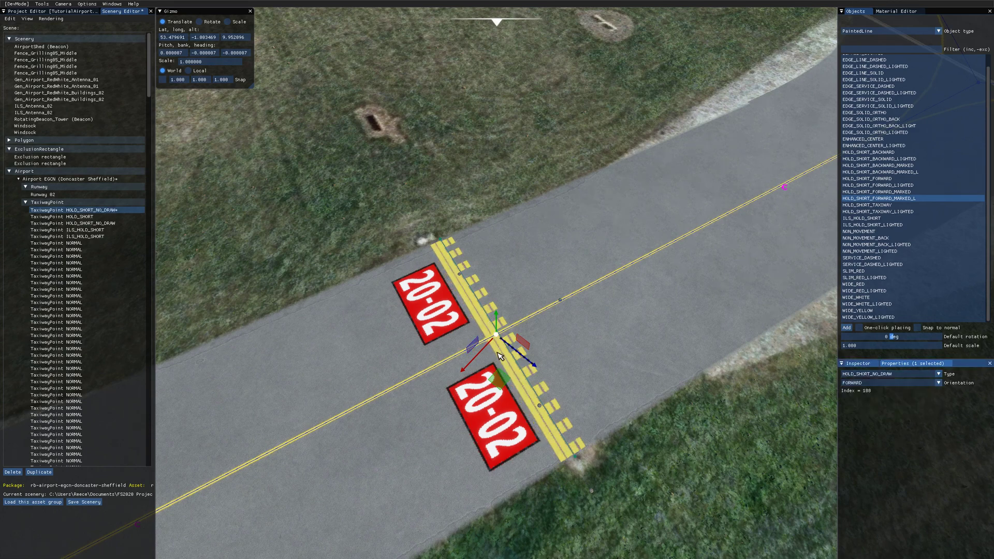
pyautogui.click(543, 377)
# Move the painted line so its centre sits on the HOLD_SHORT_NO_DRAW taxiway point, and deselect it.
pyautogui.click(526, 376)
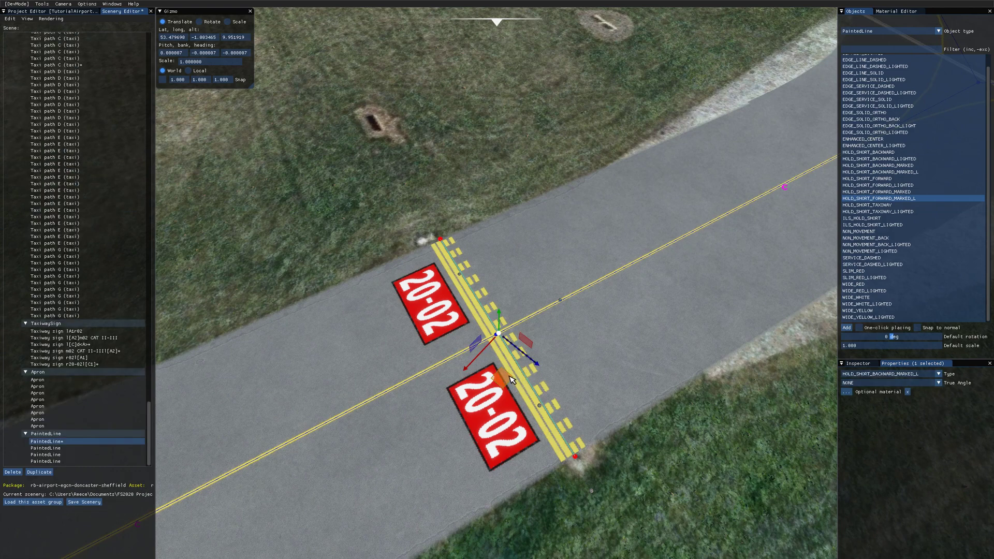
pyautogui.moveTo(505, 382); pyautogui.dragTo(505, 383)
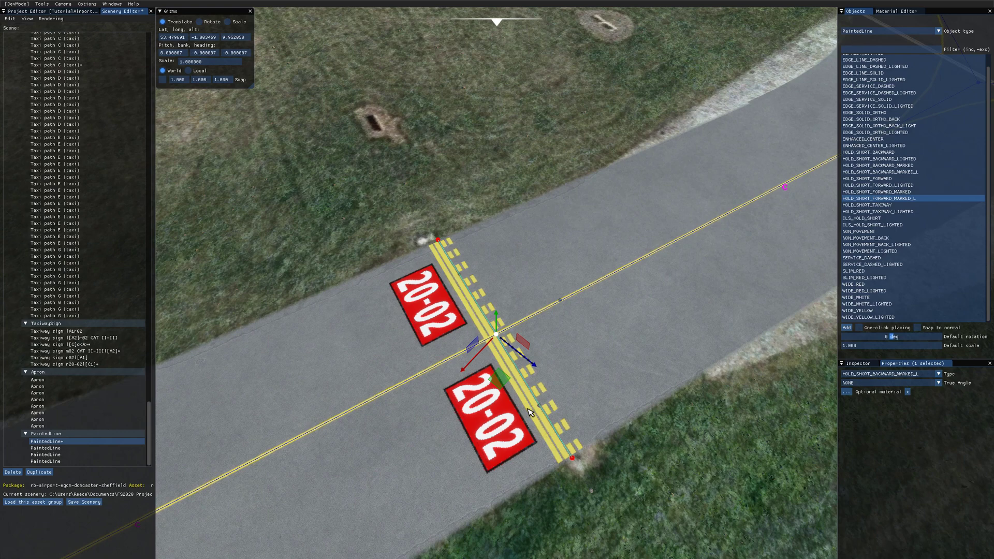
pyautogui.click(389, 467)
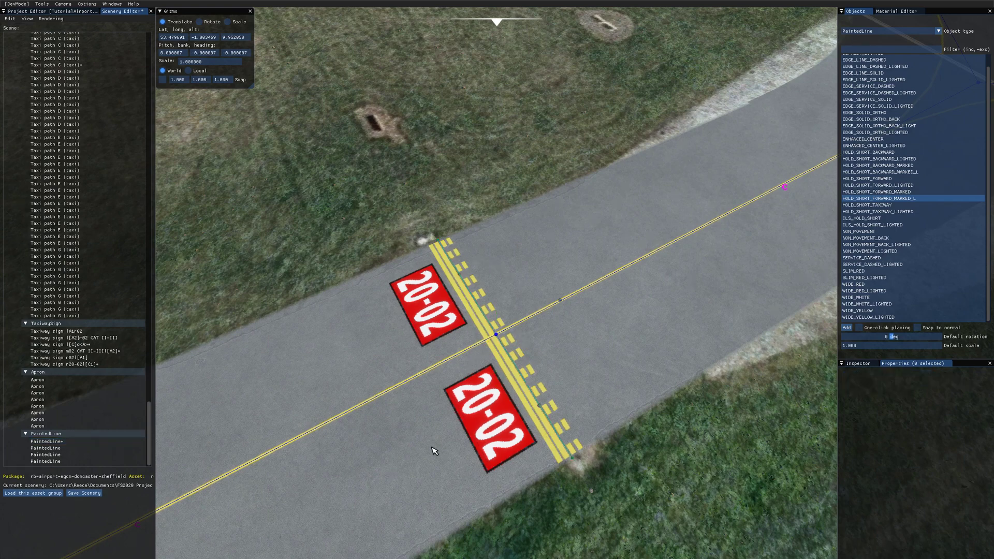
# Try shifting the painted line along taxiway C towards the runway, and bring it back to the holding point.
pyautogui.moveTo(432, 447); pyautogui.dragTo(499, 447, button='right')
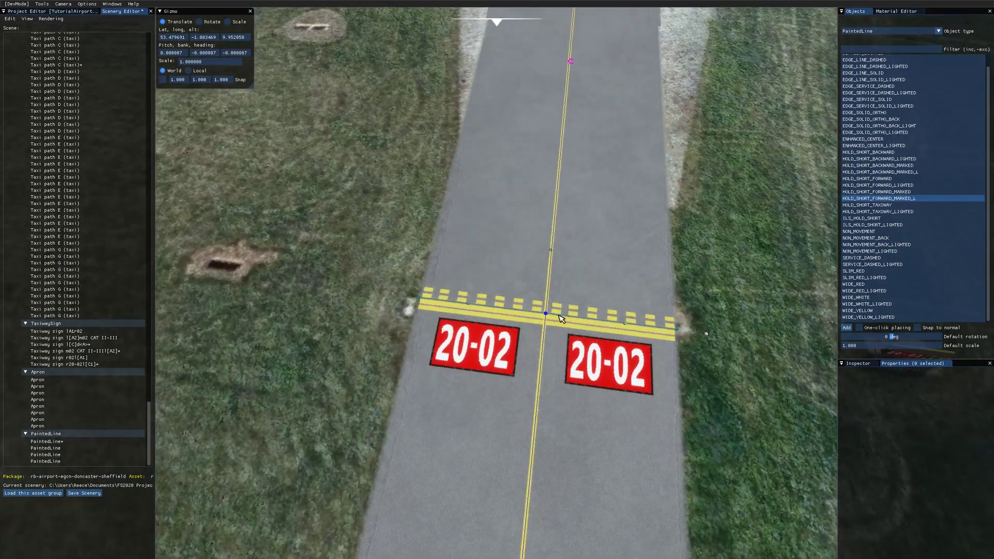
pyautogui.click(562, 318)
pyautogui.click(527, 352)
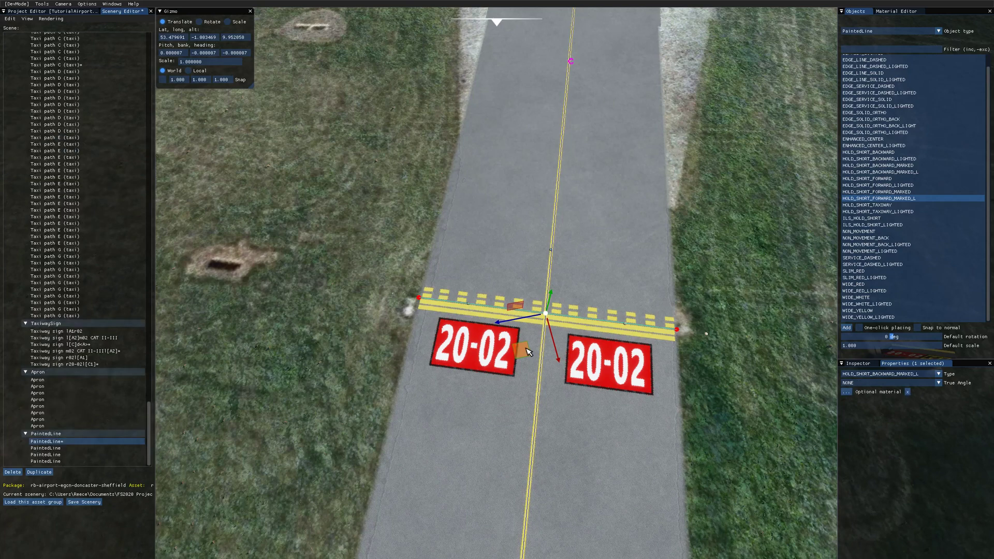
pyautogui.moveTo(527, 351)
pyautogui.mouseDown()
pyautogui.moveTo(514, 336)
pyautogui.moveTo(452, 346)
pyautogui.moveTo(399, 335)
pyautogui.moveTo(477, 334)
pyautogui.mouseUp()
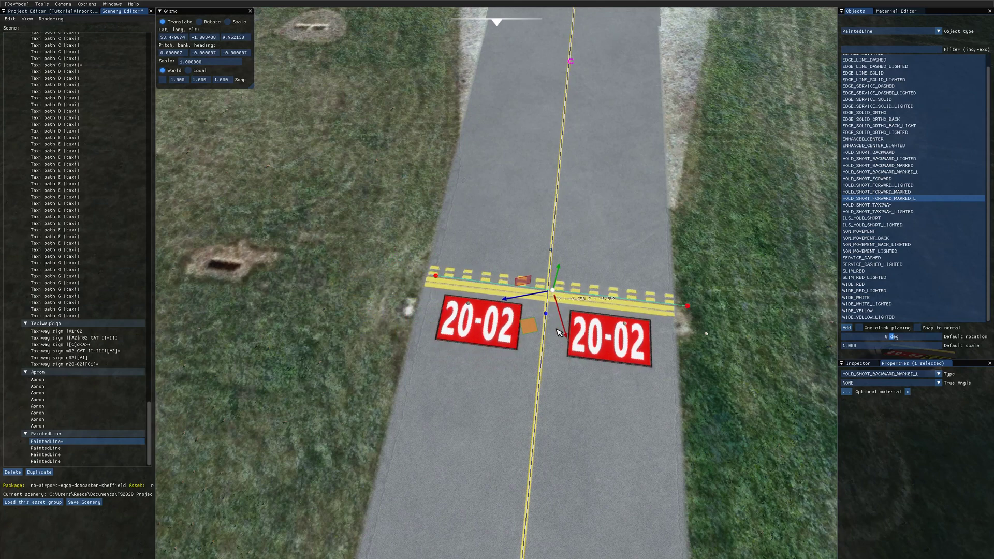
pyautogui.moveTo(559, 332); pyautogui.dragTo(533, 345)
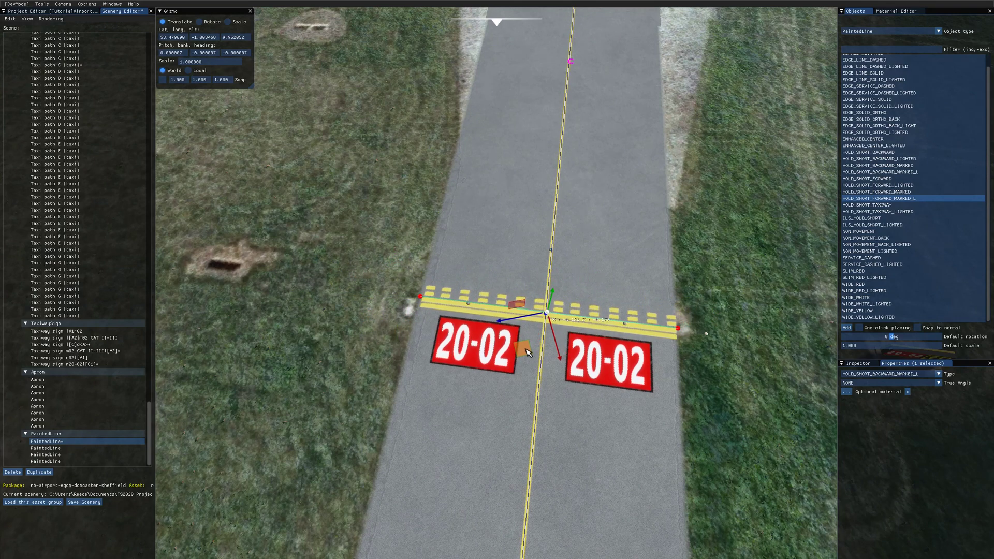
pyautogui.moveTo(560, 405); pyautogui.dragTo(569, 377, button='middle')
pyautogui.moveTo(572, 380); pyautogui.dragTo(572, 401, button='right')
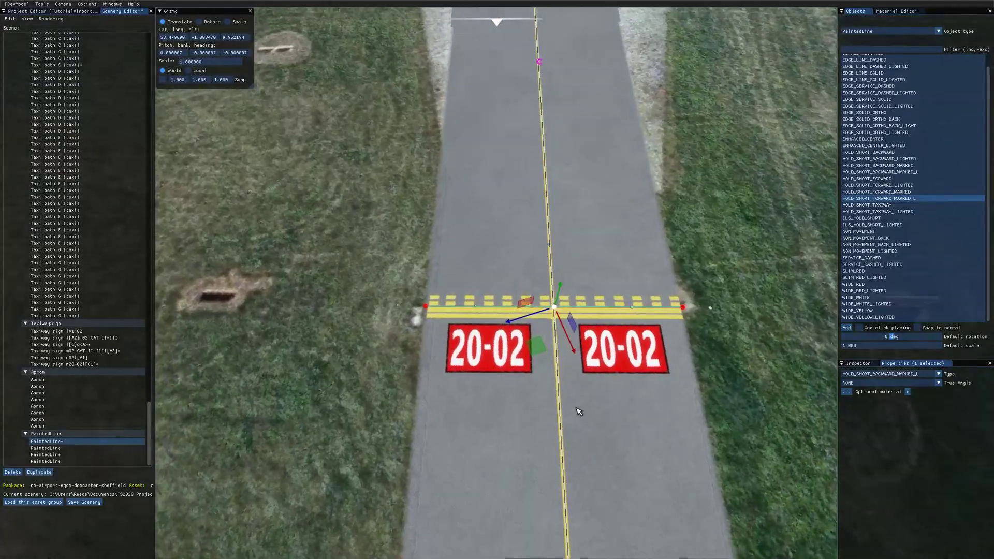
# Try the painted line on the distant curved taxiway beside its holding-point marking, and return it to the taxiway C holding point.
pyautogui.press('s')
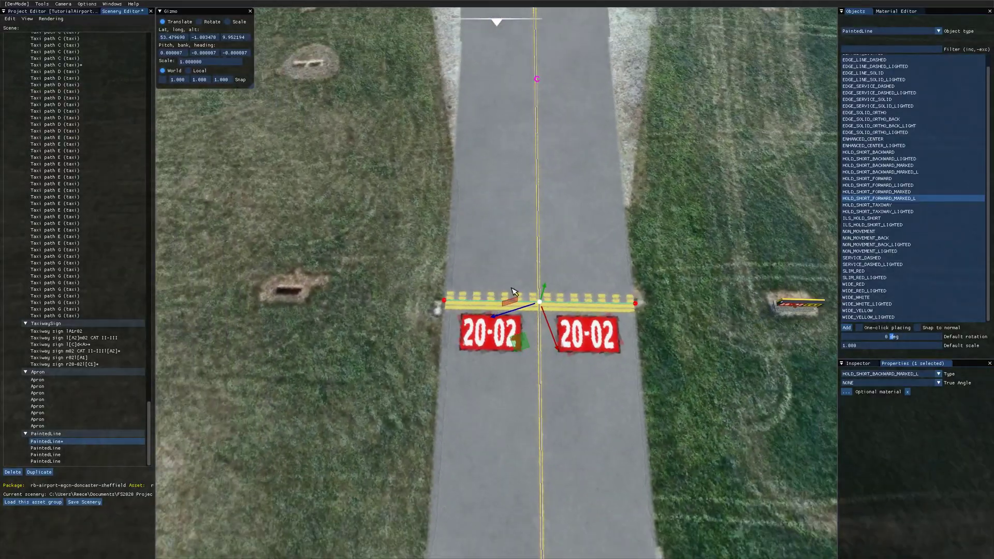
pyautogui.moveTo(523, 348); pyautogui.dragTo(417, 333)
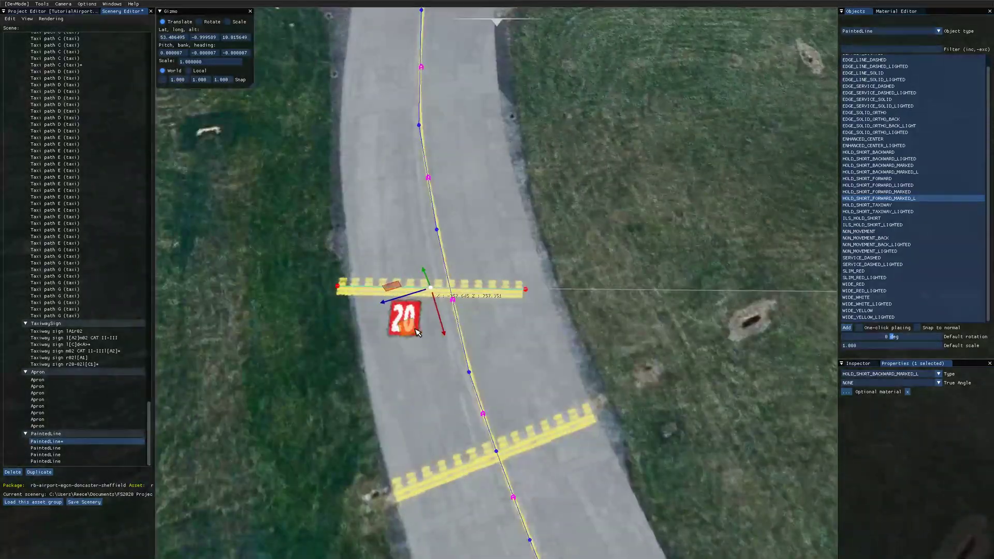
pyautogui.press('w')
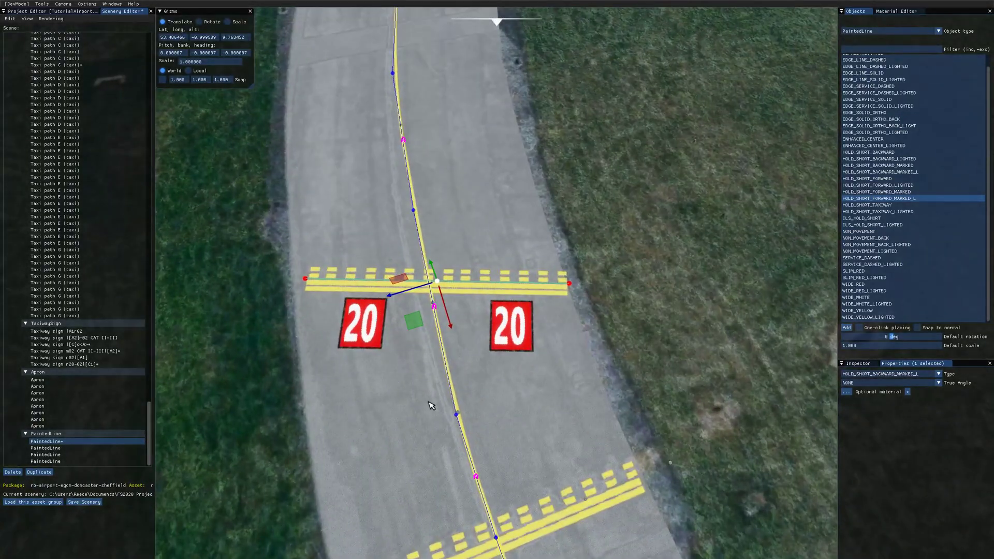
pyautogui.moveTo(429, 400); pyautogui.dragTo(465, 357, button='middle')
pyautogui.moveTo(469, 361); pyautogui.dragTo(444, 326, button='right')
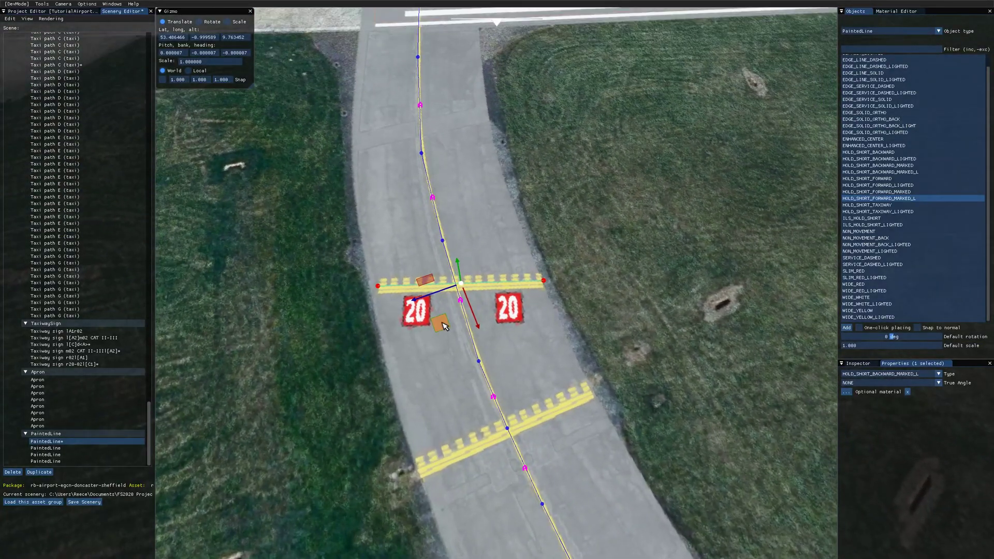
pyautogui.moveTo(444, 325); pyautogui.dragTo(609, 300)
pyautogui.click(546, 392)
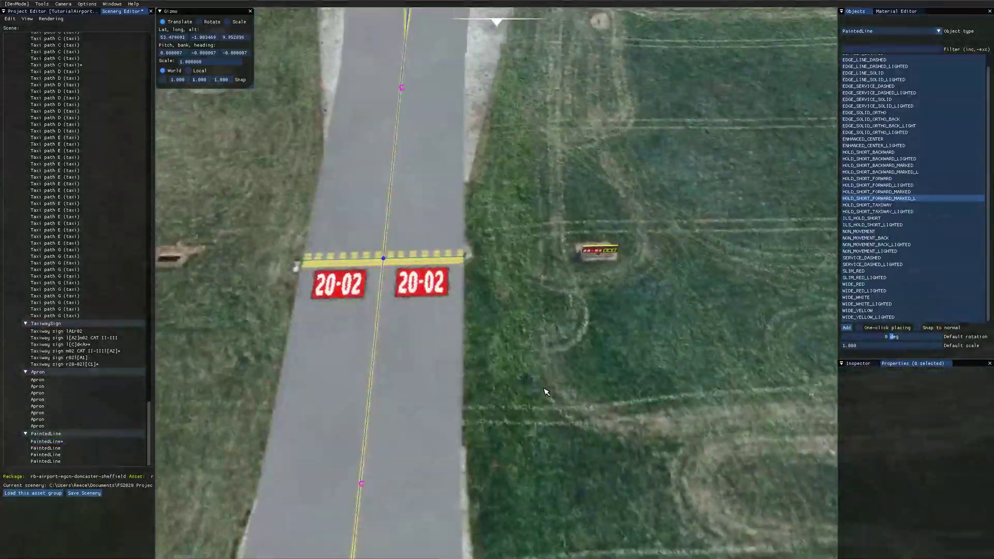
pyautogui.moveTo(546, 392)
pyautogui.mouseDown(button='right')
pyautogui.moveTo(510, 370)
pyautogui.moveTo(444, 376)
pyautogui.moveTo(455, 368)
pyautogui.moveTo(460, 376)
pyautogui.mouseUp(button='right')
pyautogui.scroll(3, 444, 377)
pyautogui.scroll(2, 460, 377)
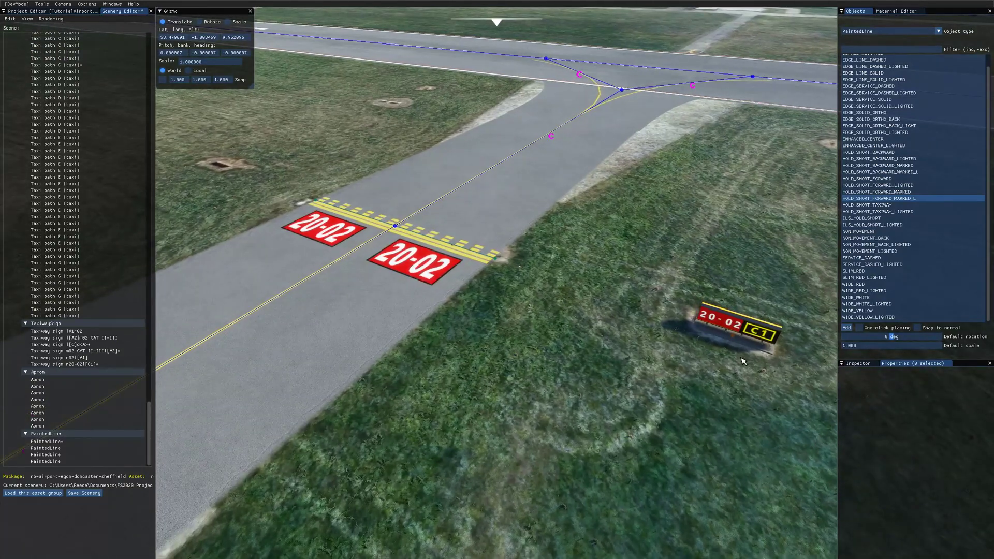